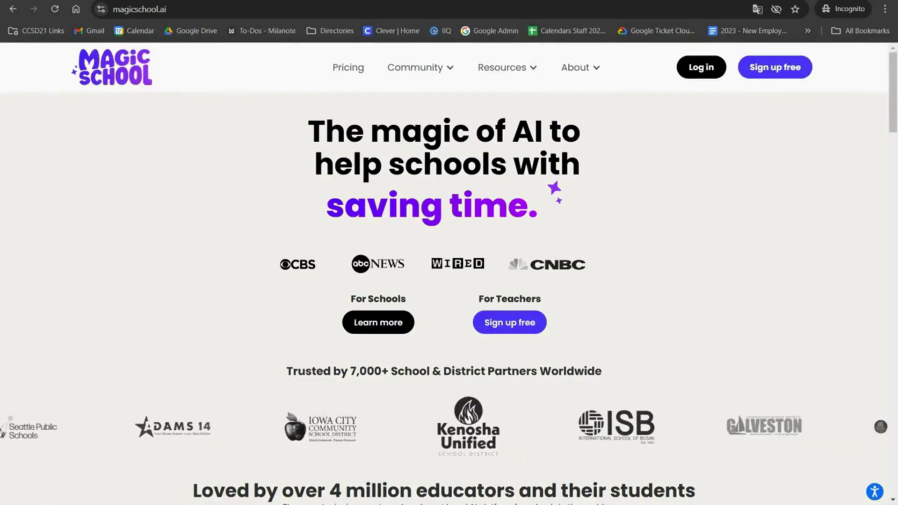
Sign up for an educator account using Google sign-in.
click(771, 74)
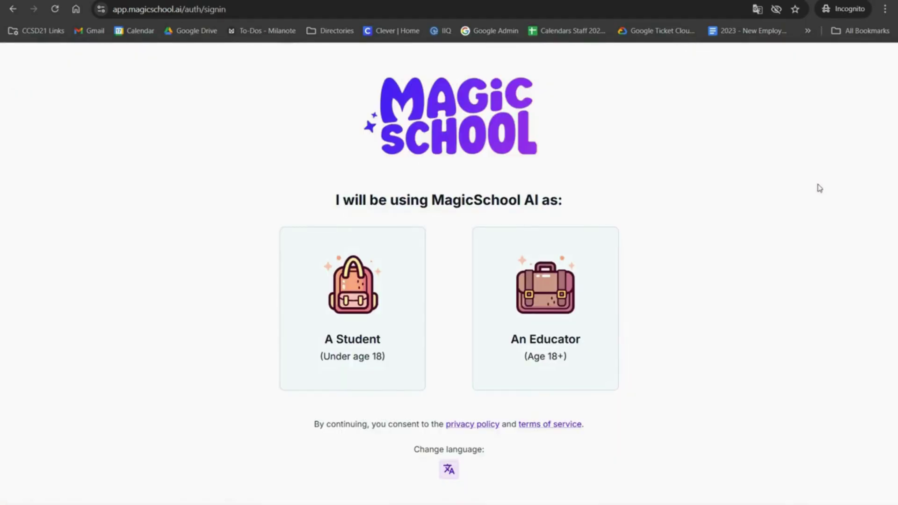
click(571, 299)
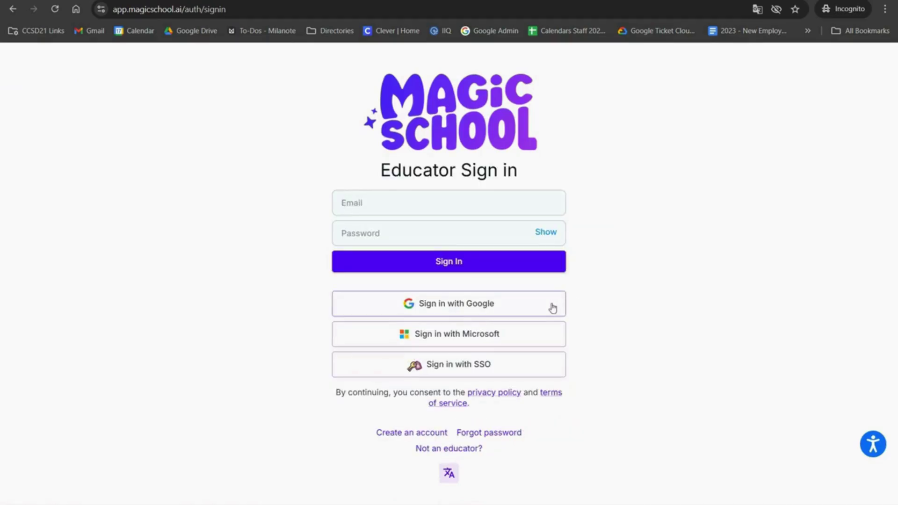
click(551, 306)
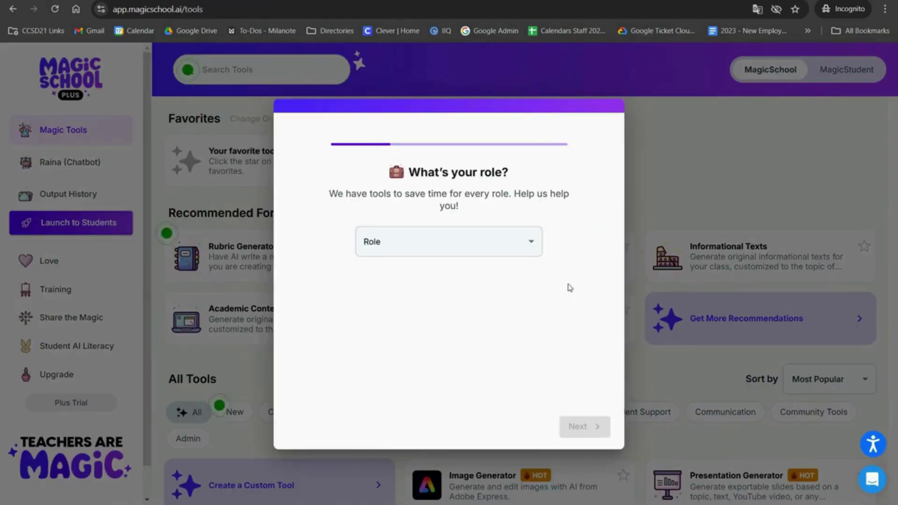
Set the profile to Teacher, Upper Elementary, Art & Music, and finish onboarding.
click(534, 242)
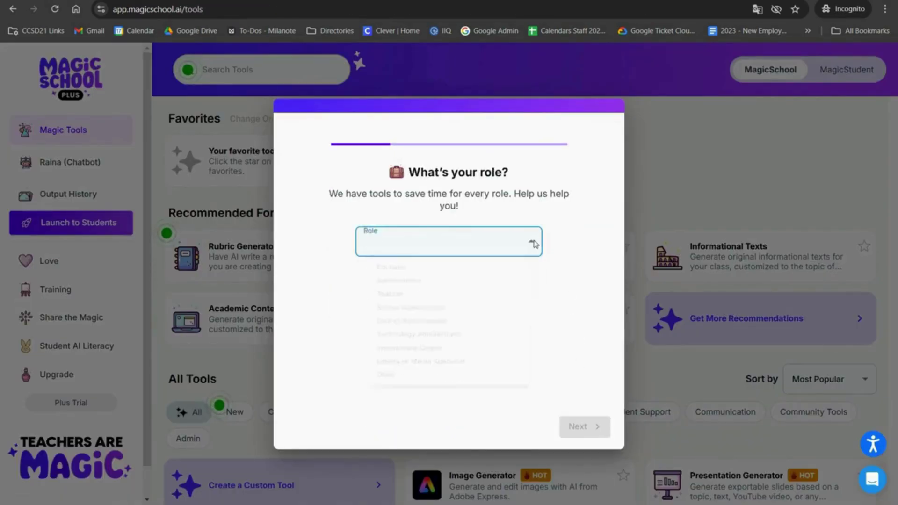
click(496, 307)
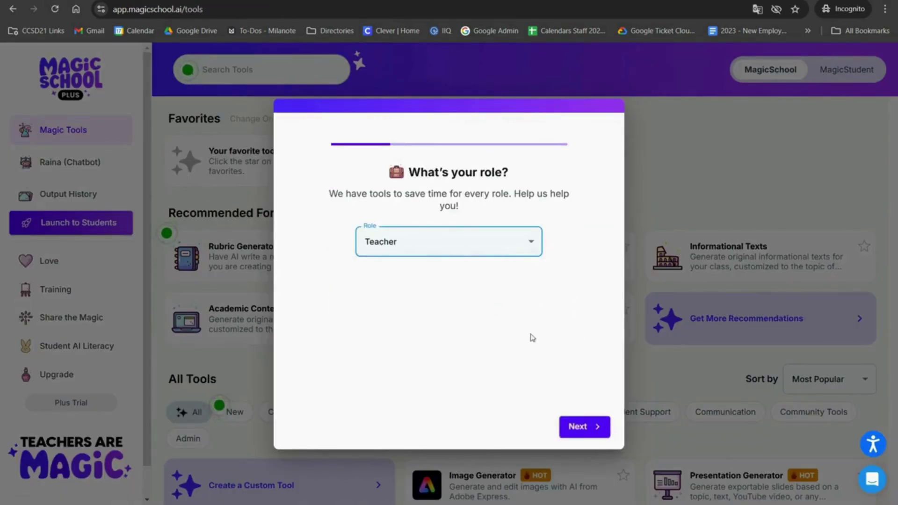
click(574, 426)
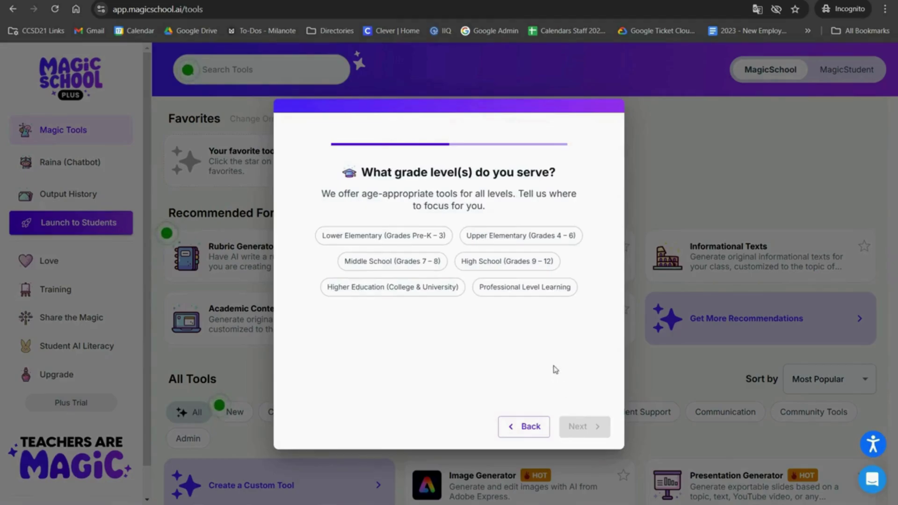
click(572, 238)
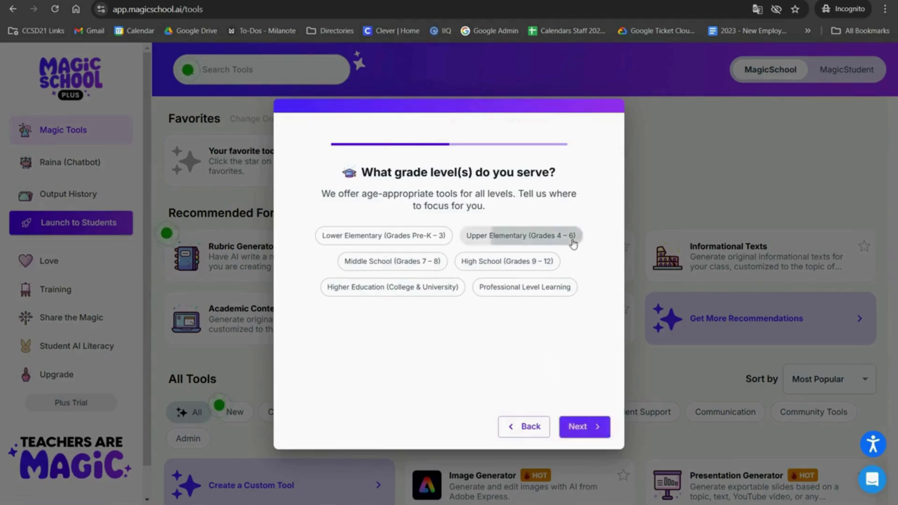
click(595, 426)
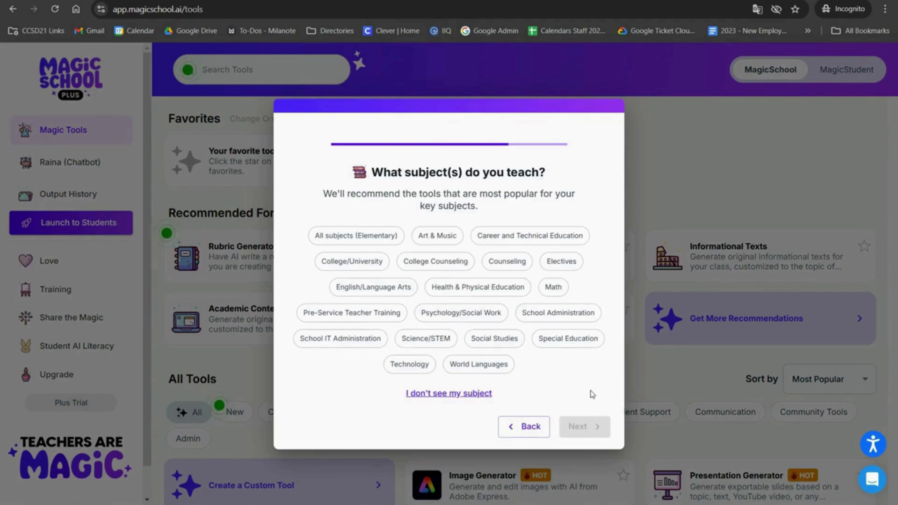
click(451, 241)
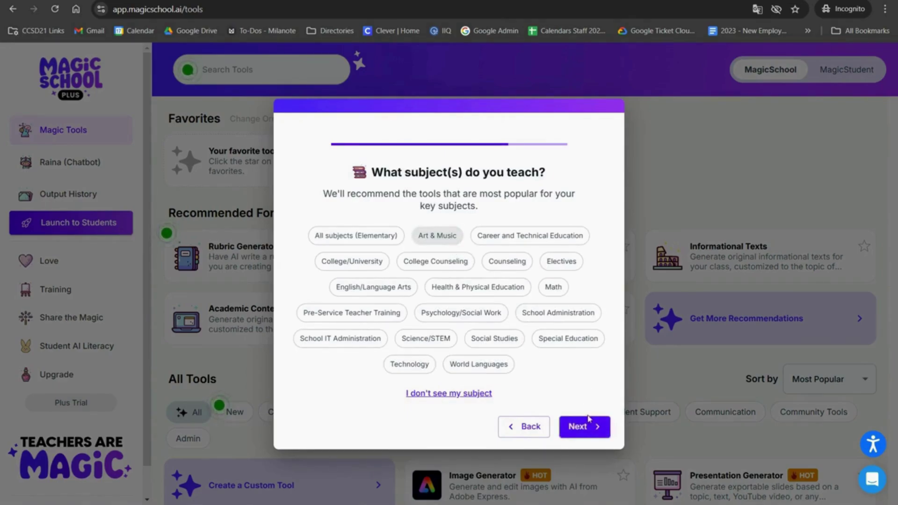
click(590, 427)
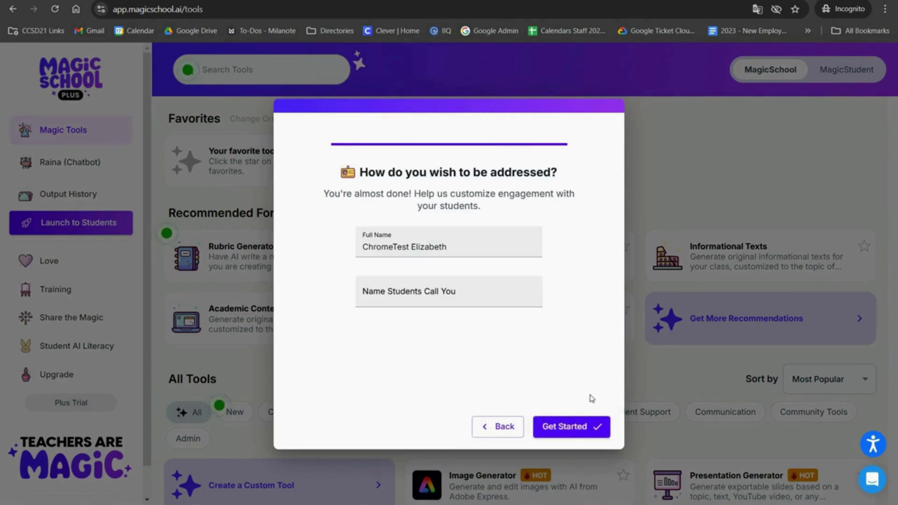
click(592, 425)
click(592, 426)
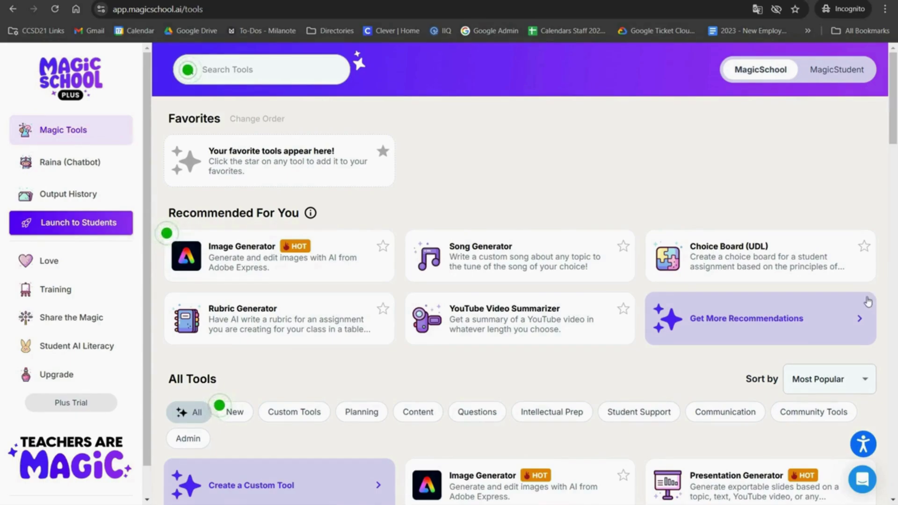
Star YouTube Video Questions as a favorite, then search 'depth' to find DOK Questions.
click(283, 70)
text(youtube)
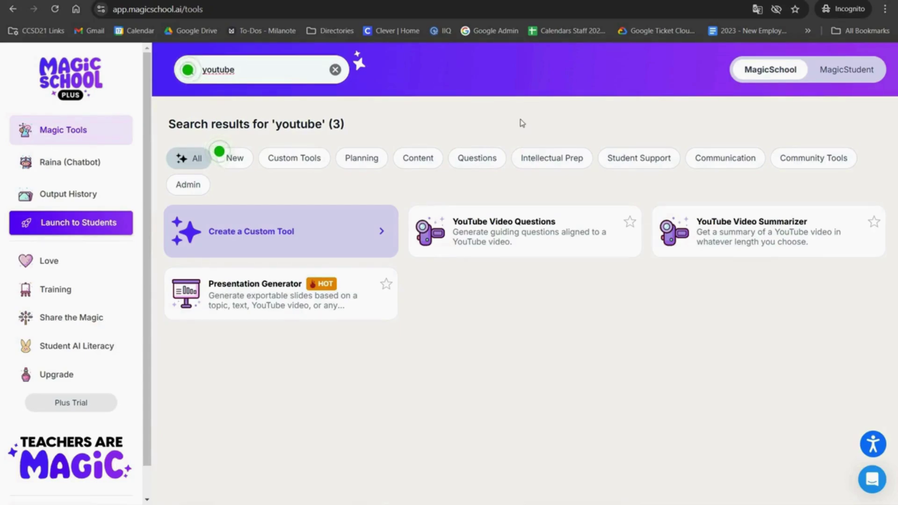
click(631, 223)
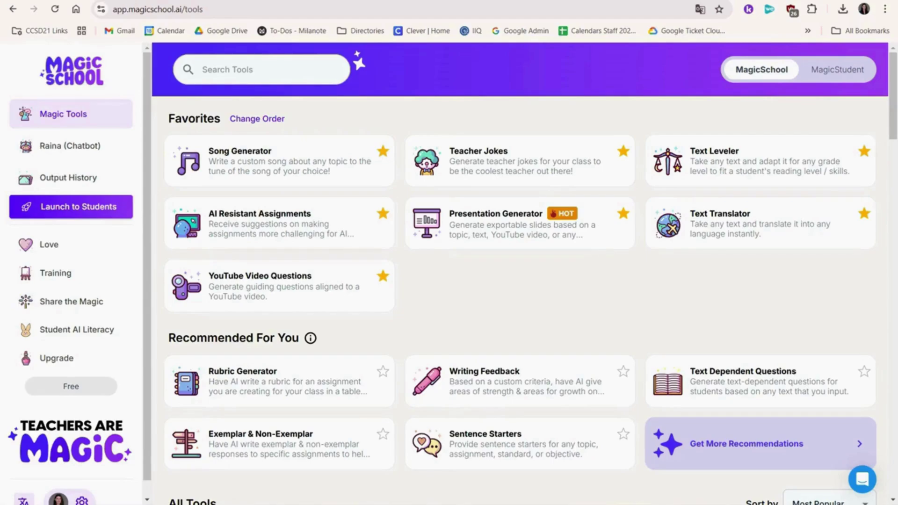
click(223, 74)
text(depth)
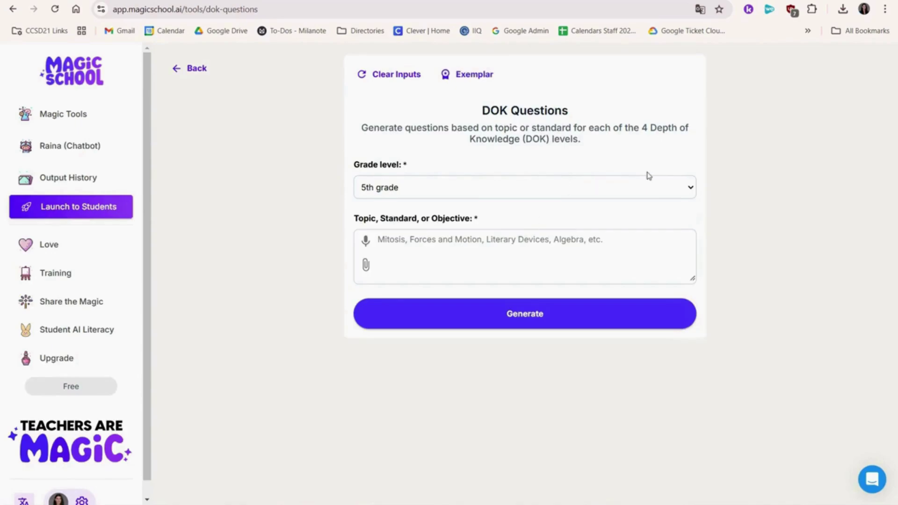
Generate DOK questions on 'The American Revolutionary War' and paste them into a blank Google Doc.
text(The American Revolutionary War)
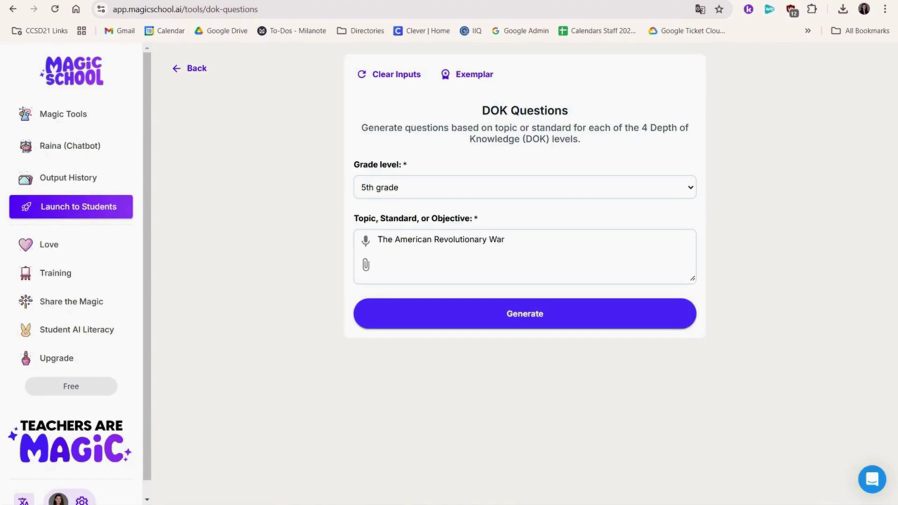
click(615, 310)
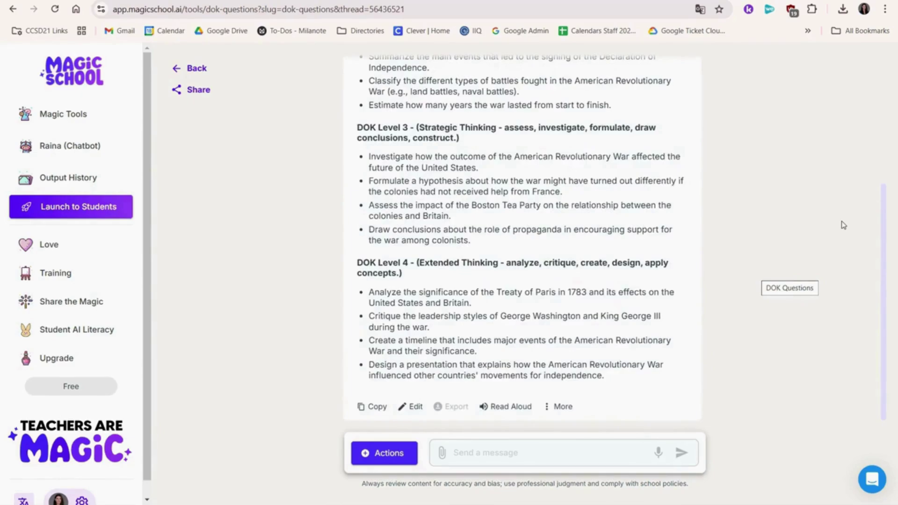
click(358, 364)
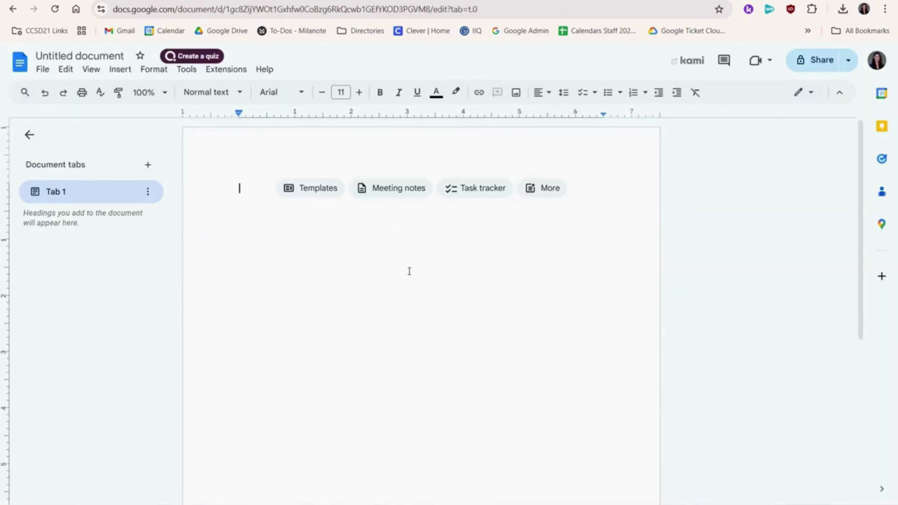
key(ctrl+v)
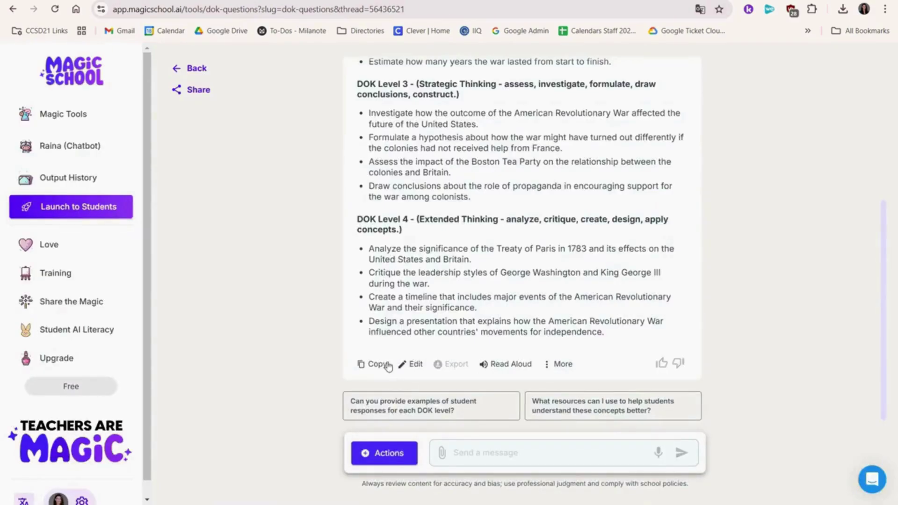
Try Edit and Read Aloud on the DOK output, then save it as 'American Revolutionary War Questions'.
click(406, 367)
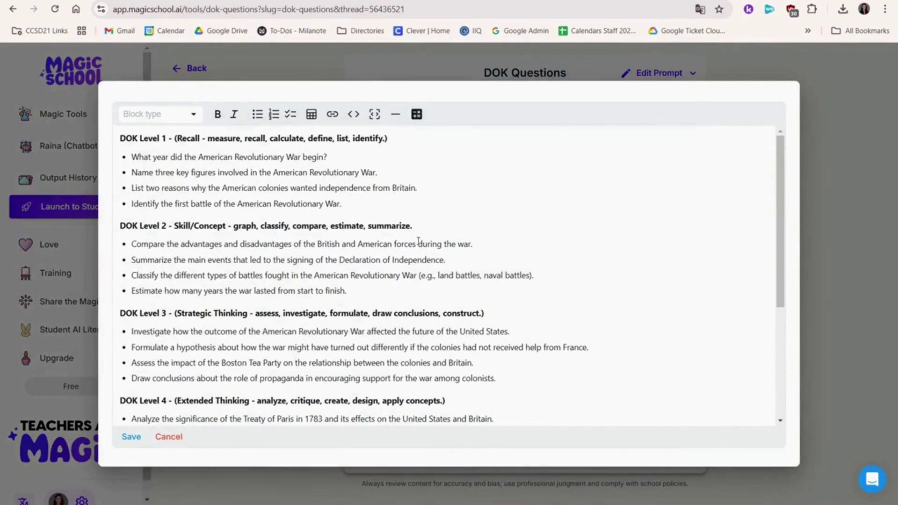
key(Escape)
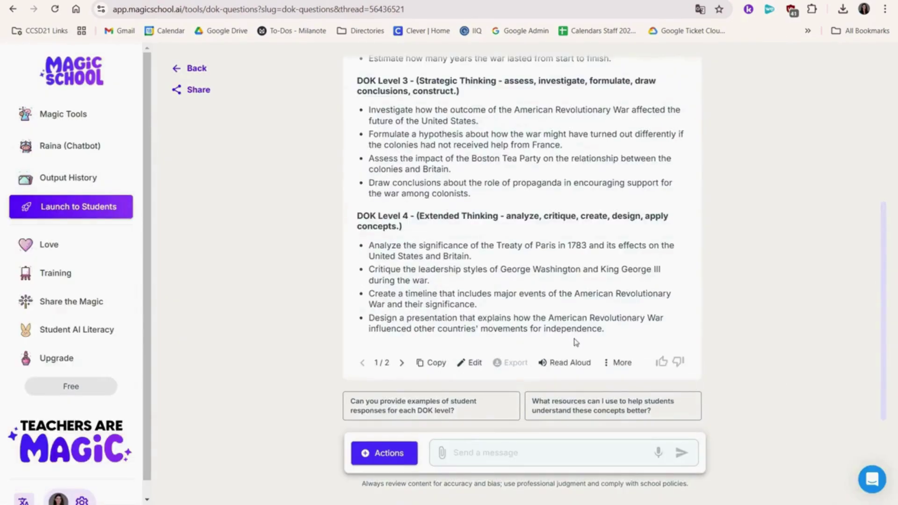
click(574, 363)
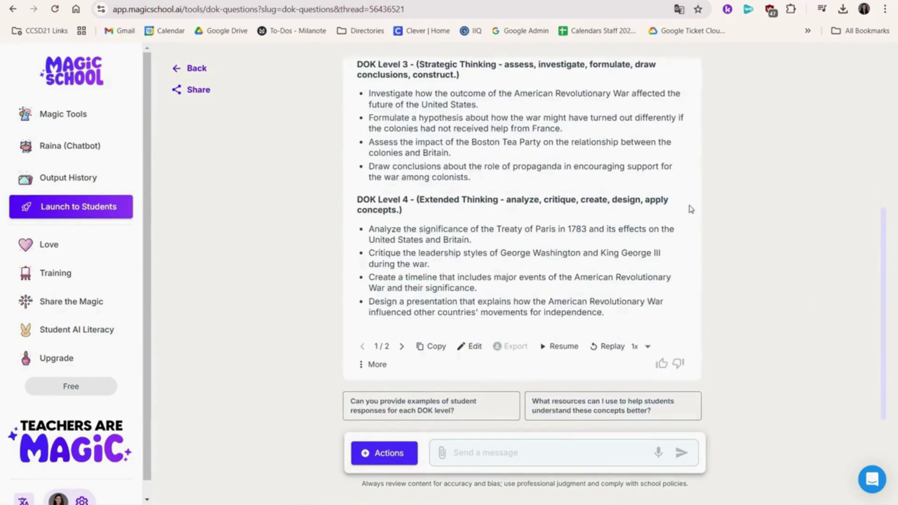
click(369, 365)
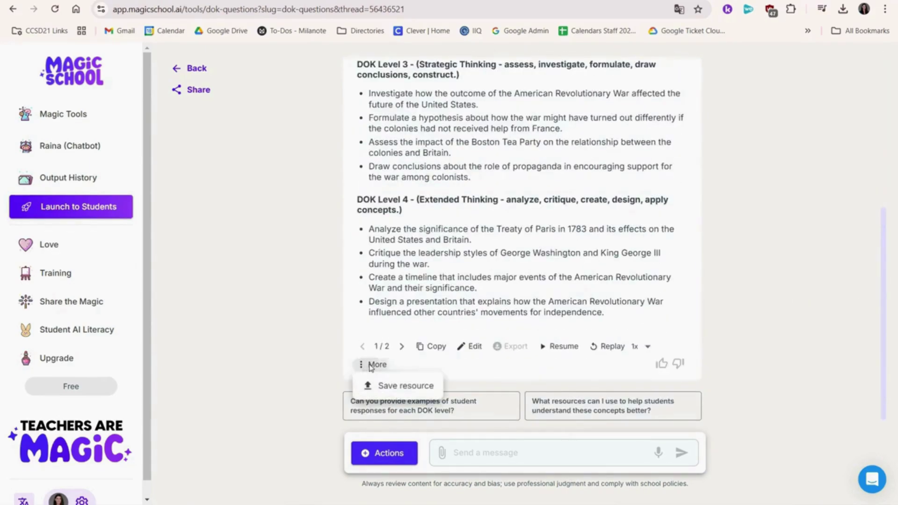
click(405, 387)
click(596, 466)
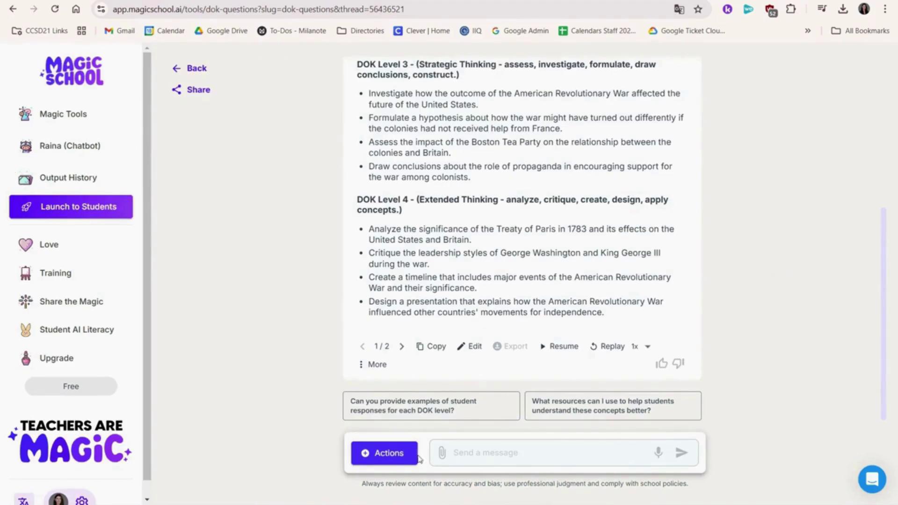
Translate the DOK questions into Spanish - Español with the Translate action.
click(400, 456)
click(380, 427)
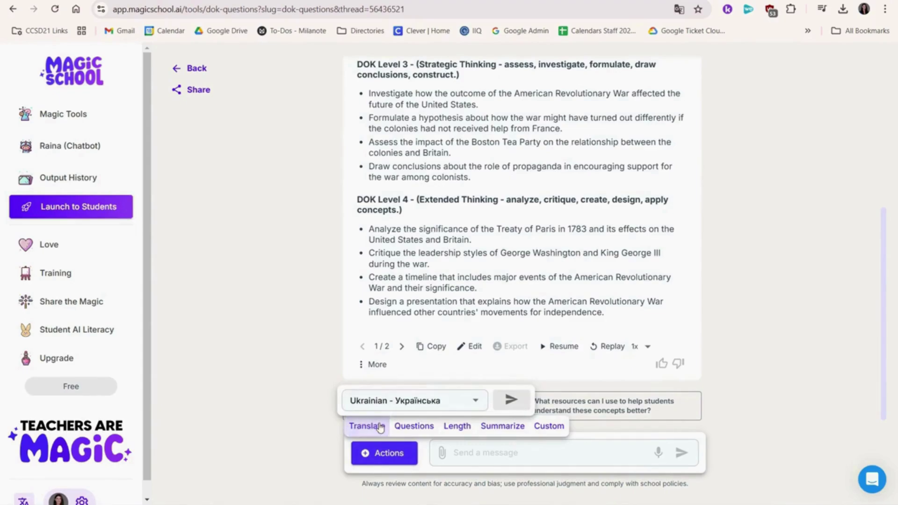
click(475, 401)
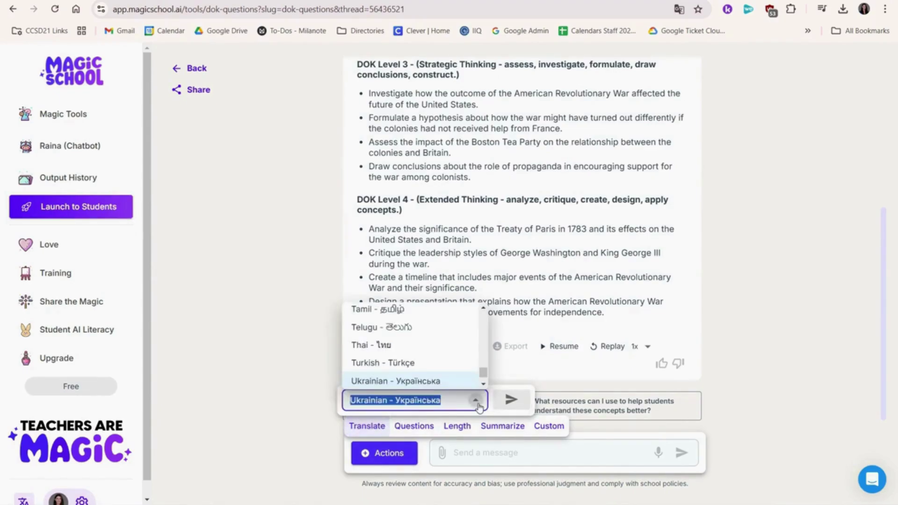
scroll(442, 373, up, 3)
click(443, 368)
click(514, 401)
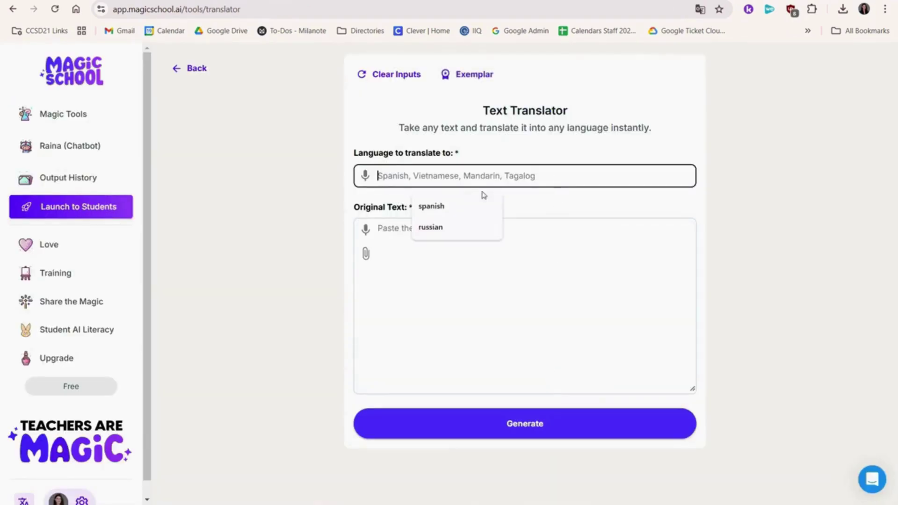
Translate the Mercury worksheet attached from Google Drive into Spanish and copy the result.
click(472, 206)
click(463, 271)
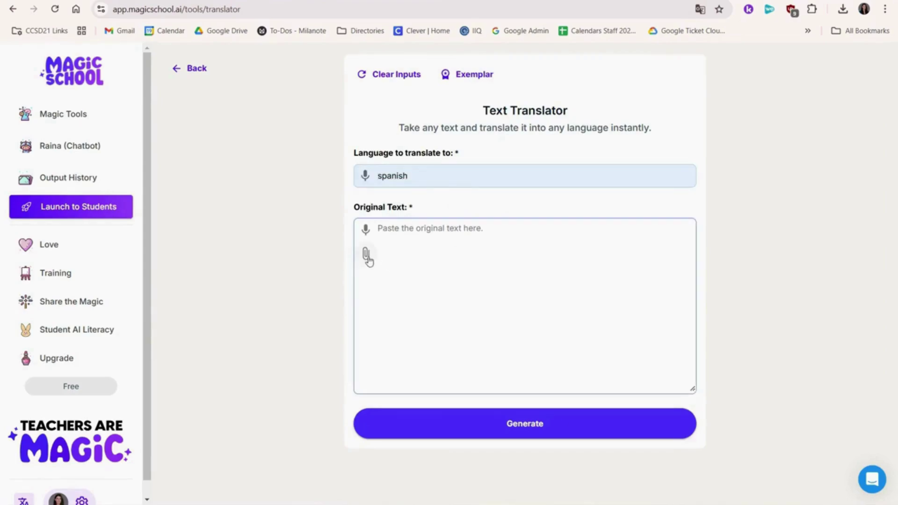
click(367, 256)
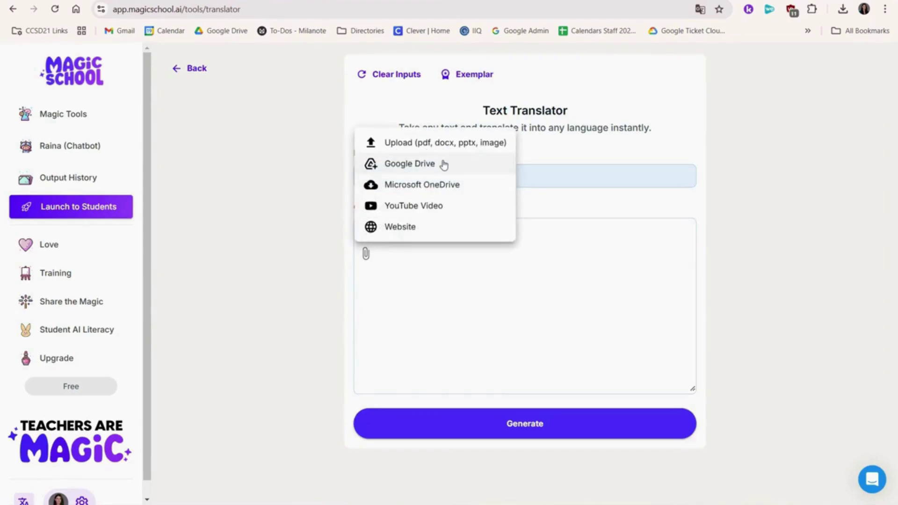
click(443, 164)
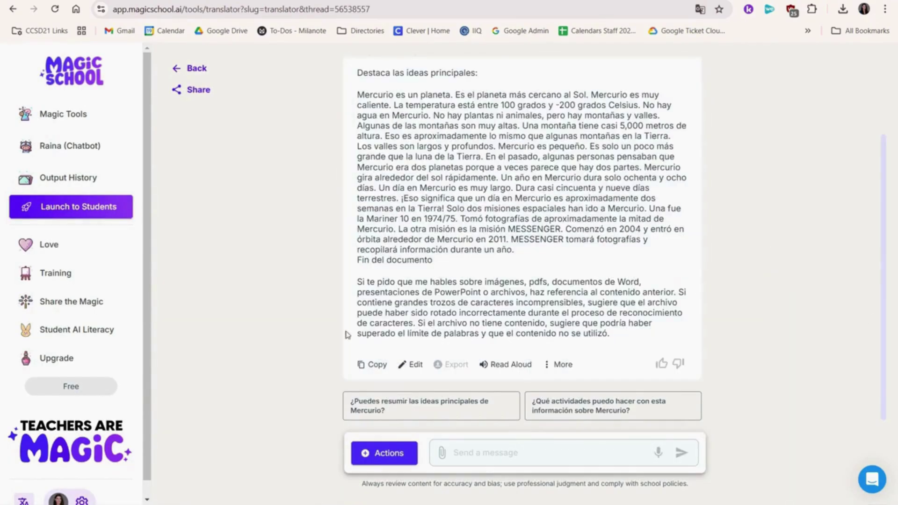
click(370, 364)
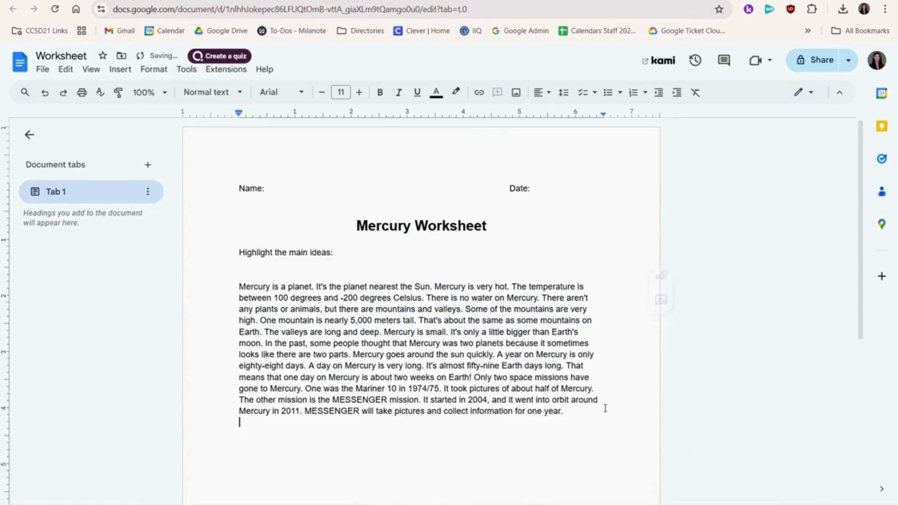
Paste the Spanish Mercurio translation below the English paragraph in the Worksheet doc.
key(Return)
key(Return)
key(Return)
key(Return)
key(Return)
key(Return)
key(Return)
key(Return)
key(Return)
key(Return)
key(Return)
key(Return)
key(Return)
key(Return)
key(Return)
key(Return)
key(Return)
key(Return)
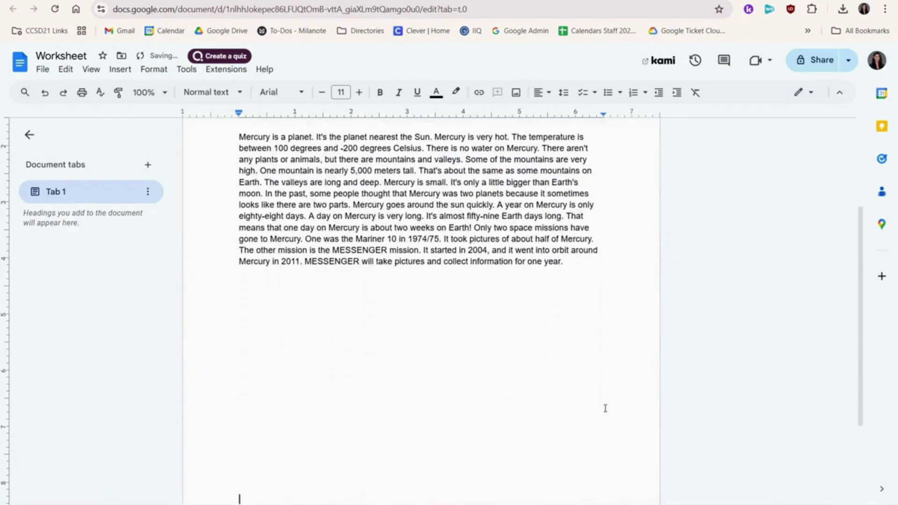
key(Return)
key(Return)
key(Return)
key(Return)
key(Return)
key(Return)
key(Return)
key(Return)
key(Return)
key(Return)
key(Return)
key(Return)
key(Return)
key(Return)
key(Return)
key(Return)
key(BackSpace)
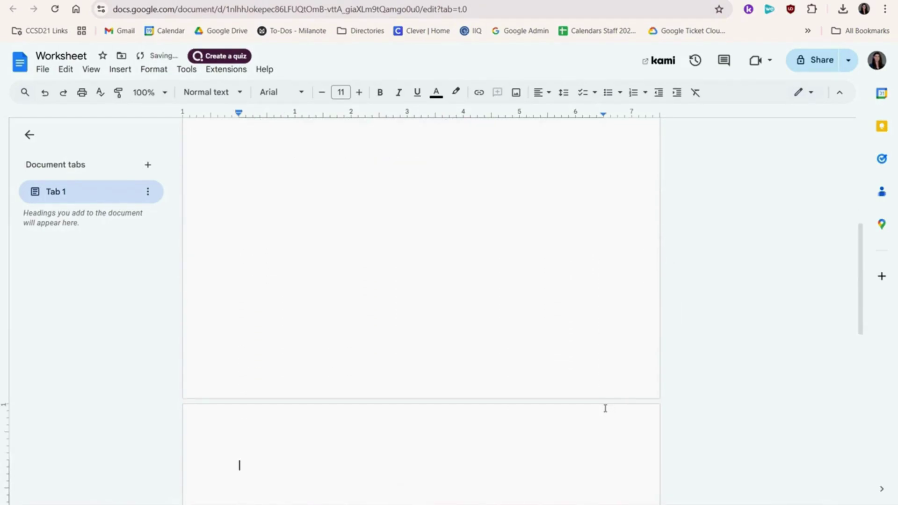
key(ctrl+z)
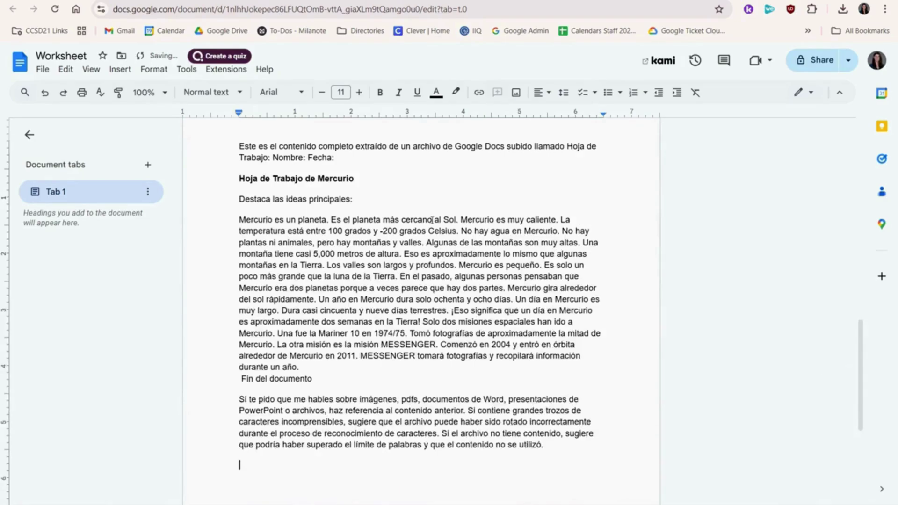
key(ctrl+Tab)
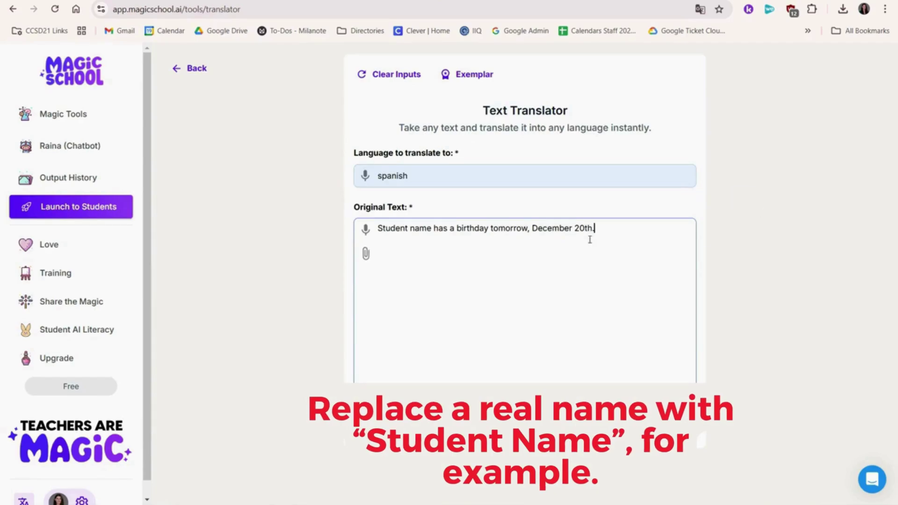
Capitalize 'name' to 'Name' in the translator's original text.
drag(415, 228, 410, 228)
text(N)
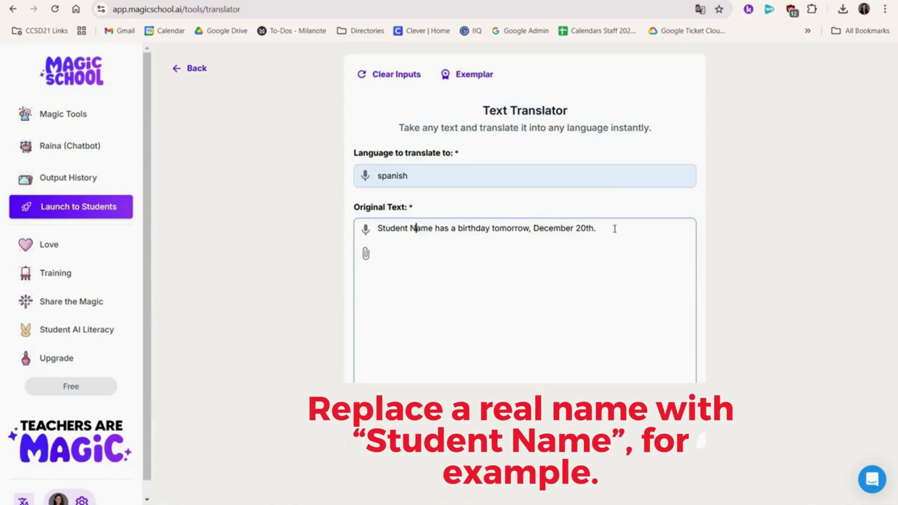
click(613, 227)
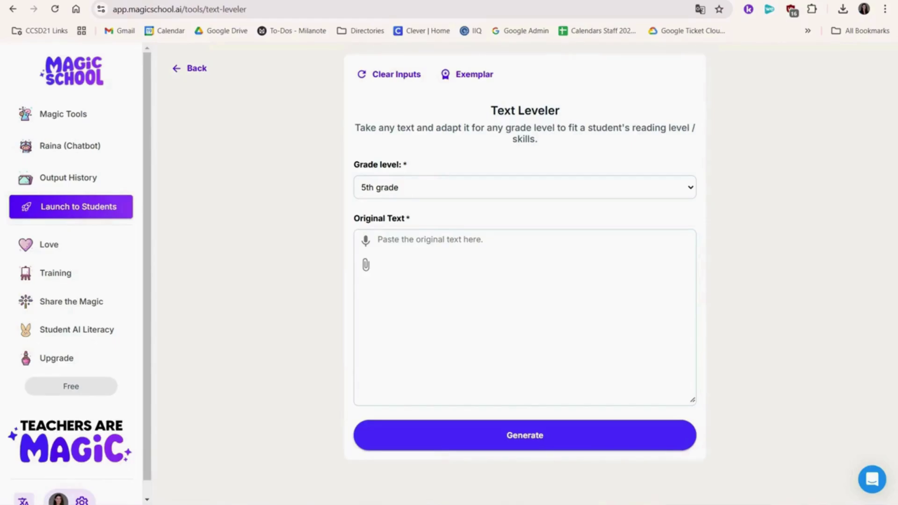
Paste the Chinese spacewalk article into Text Leveler and generate a 5th-grade version.
click(553, 261)
key(ctrl+v)
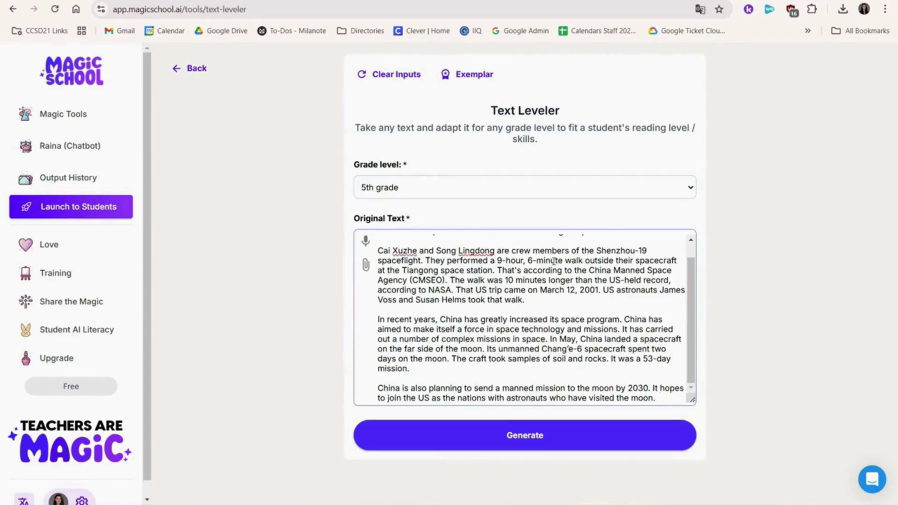
click(578, 445)
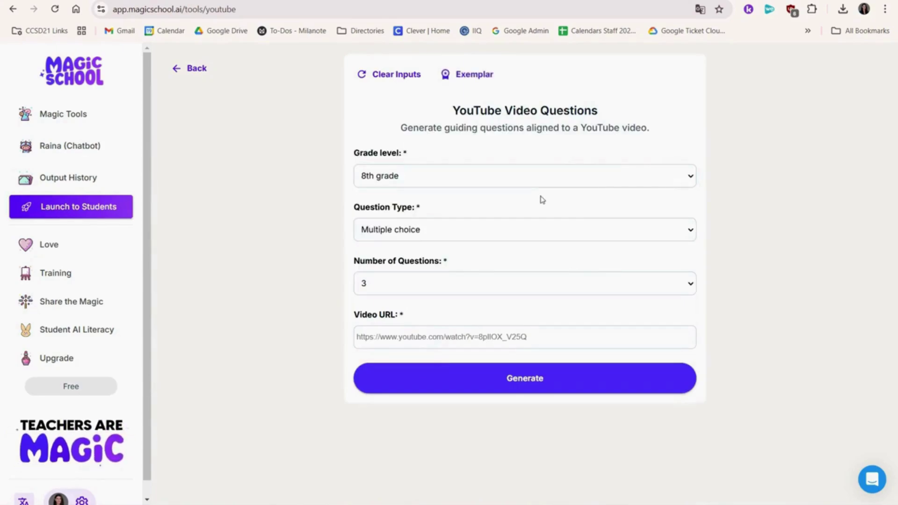
Generate 5 multiple-choice questions for the pasted YouTube video link.
click(684, 287)
click(680, 318)
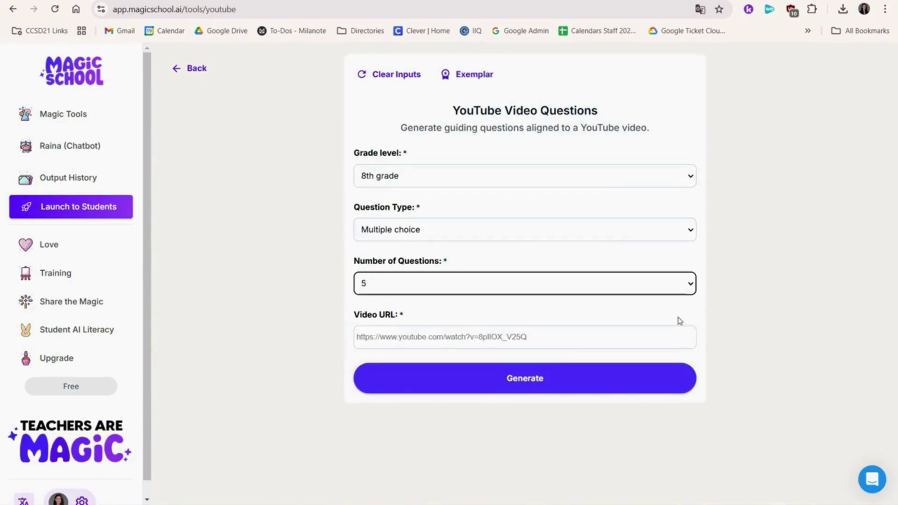
click(693, 336)
key(ctrl+v)
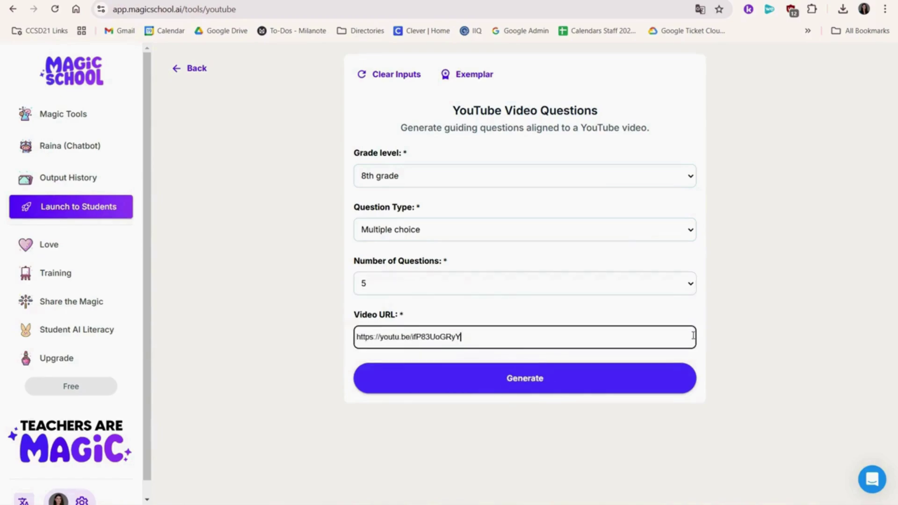
click(655, 377)
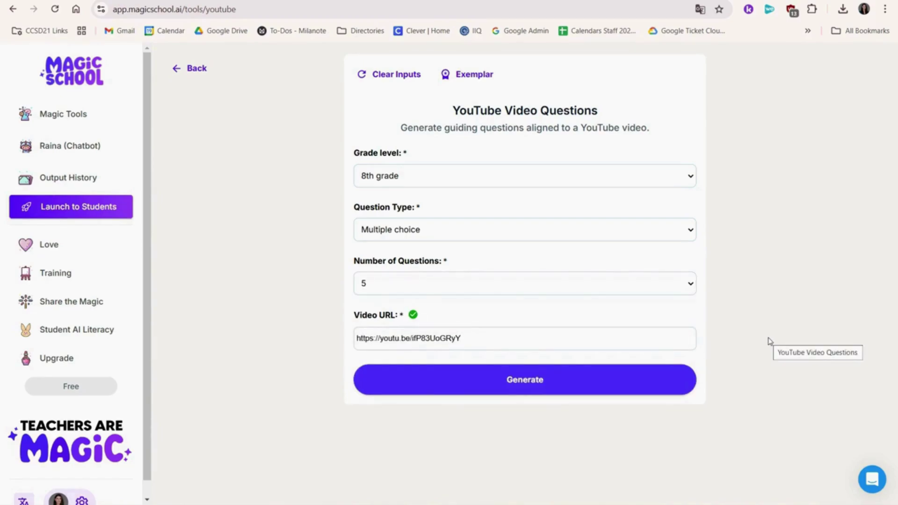
click(641, 384)
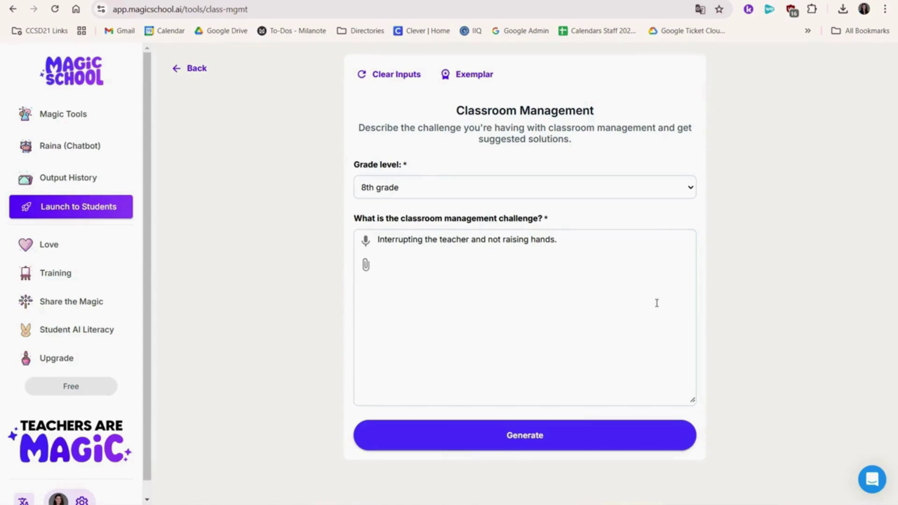
Generate strategies for 8th graders who interrupt and don't raise their hands.
click(579, 433)
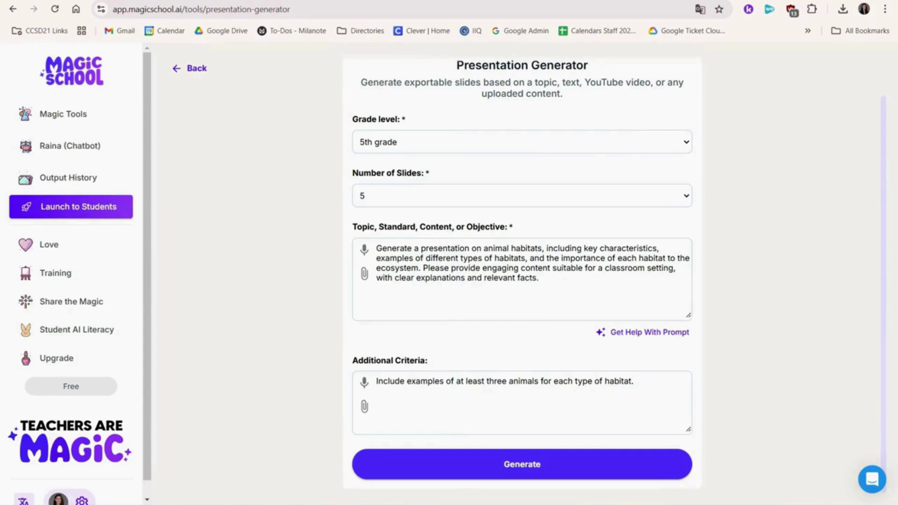
Generate the 5th-grade animal habitats slides and export them to Google Slides.
click(593, 473)
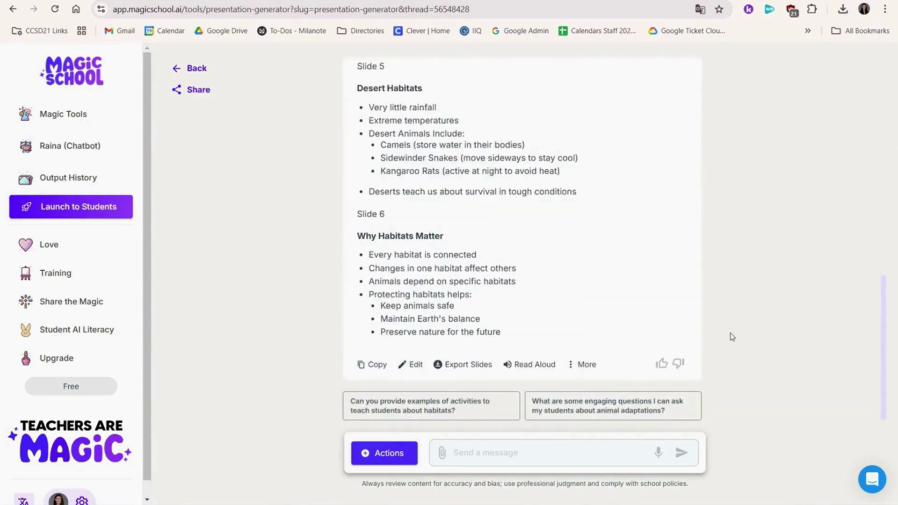
click(462, 374)
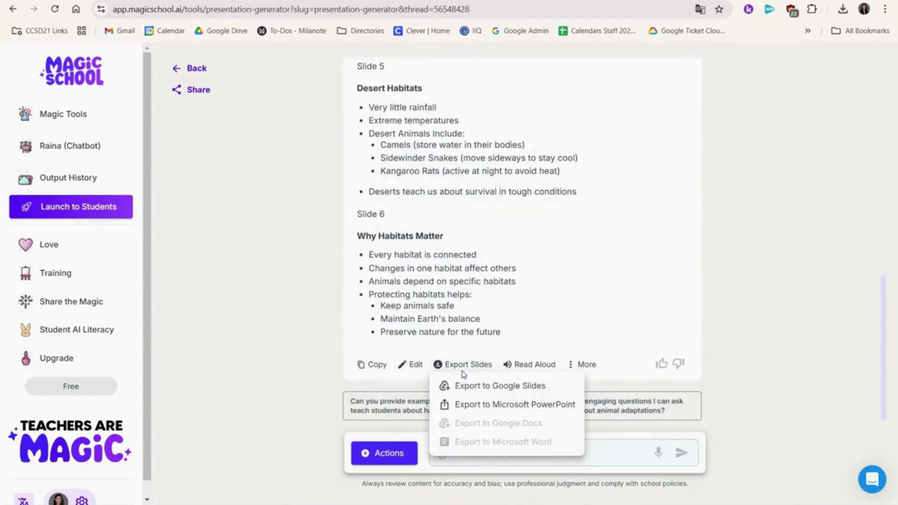
click(479, 388)
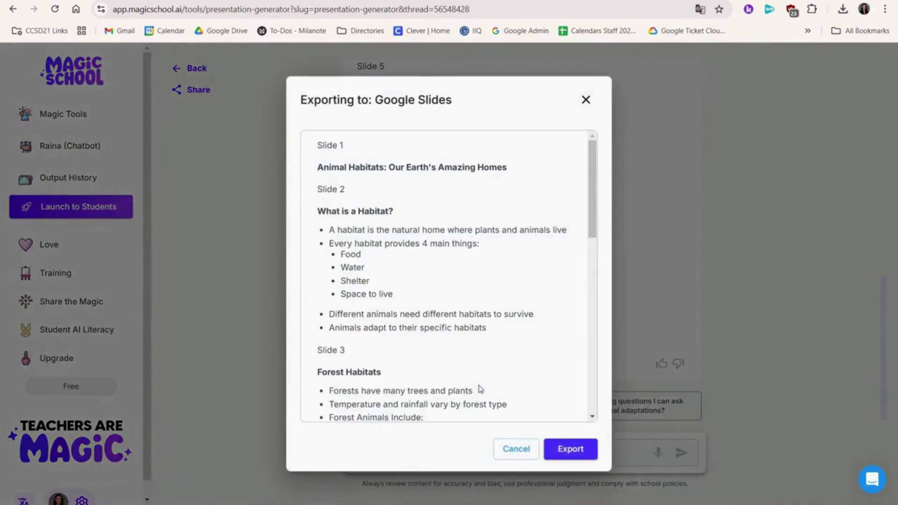
click(570, 450)
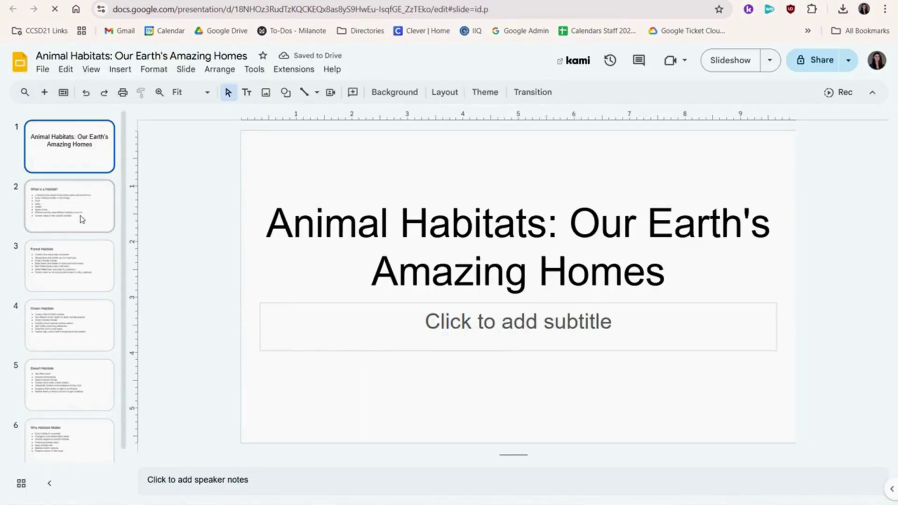
Browse slides 2–5 of the deck: What is a Habitat?, Forest Habitats, slide 4, Desert Habitats.
click(82, 219)
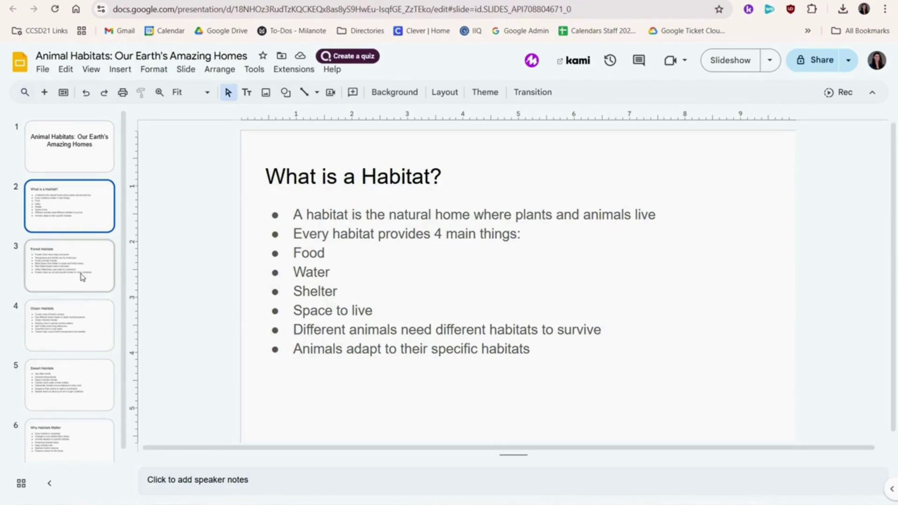
click(83, 276)
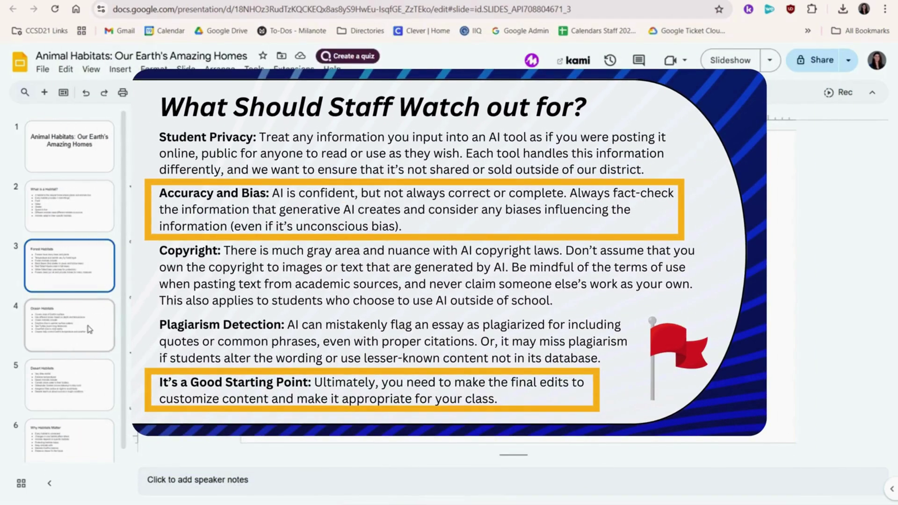
click(89, 329)
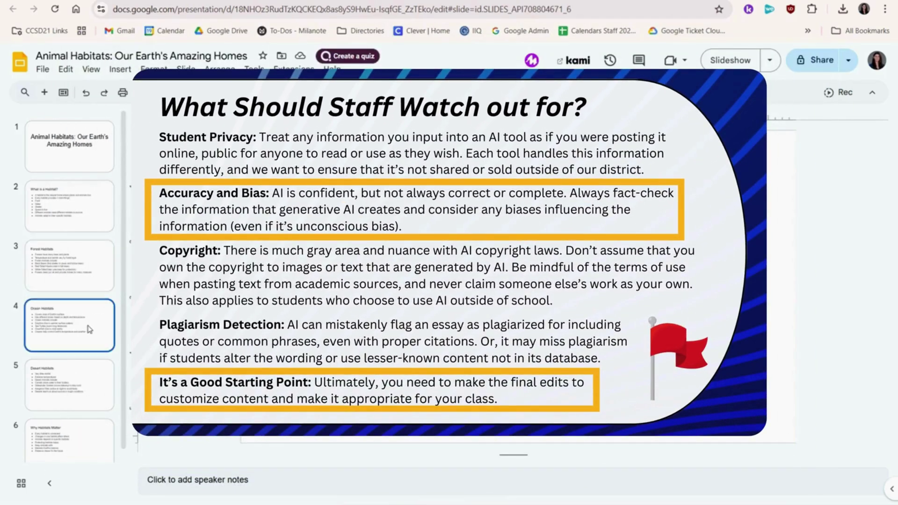
click(93, 387)
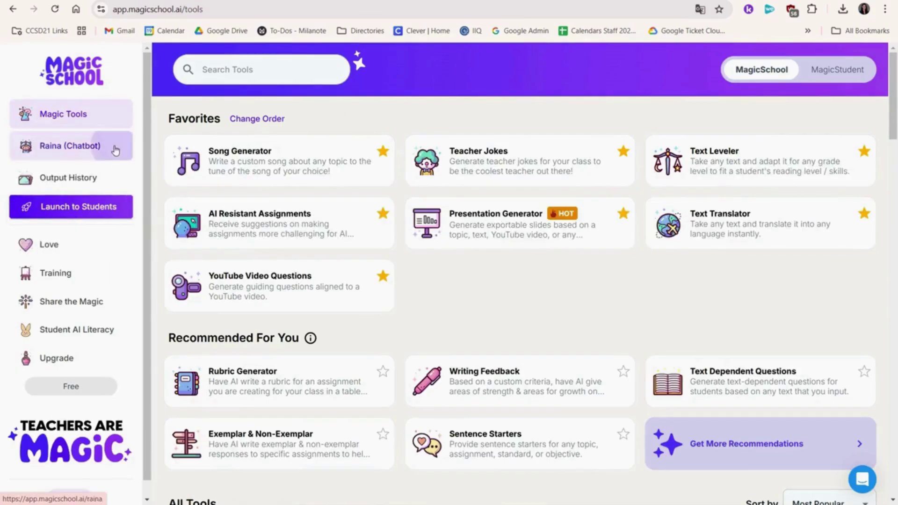
Ask Raina 'How does the US government make a law?'.
click(115, 147)
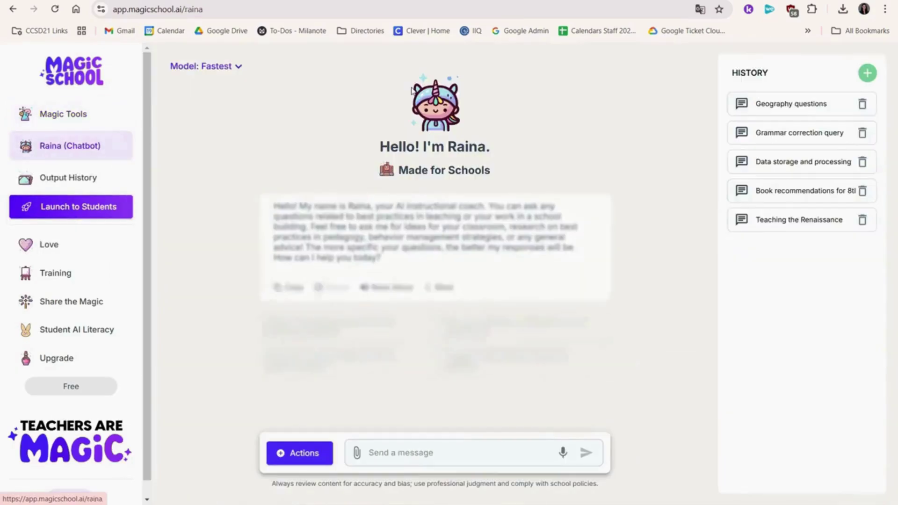
click(418, 451)
text(How does )
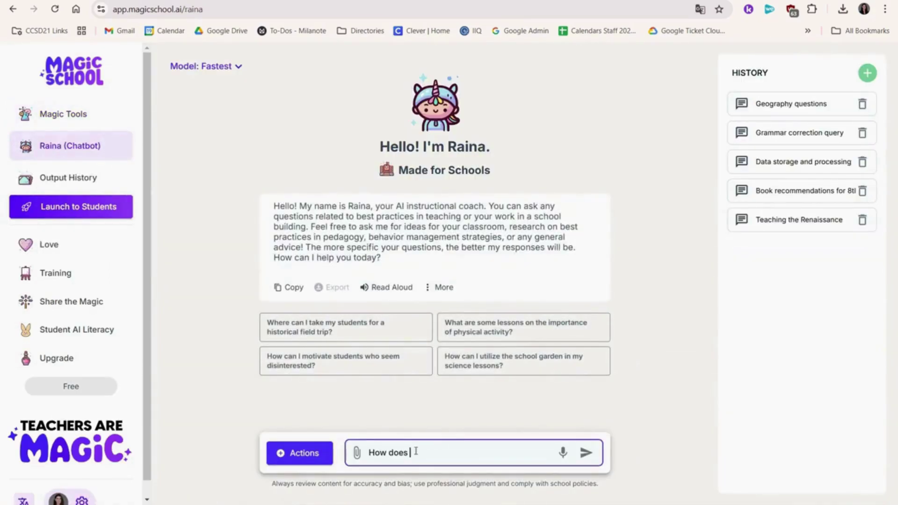
text(the US government make a law?)
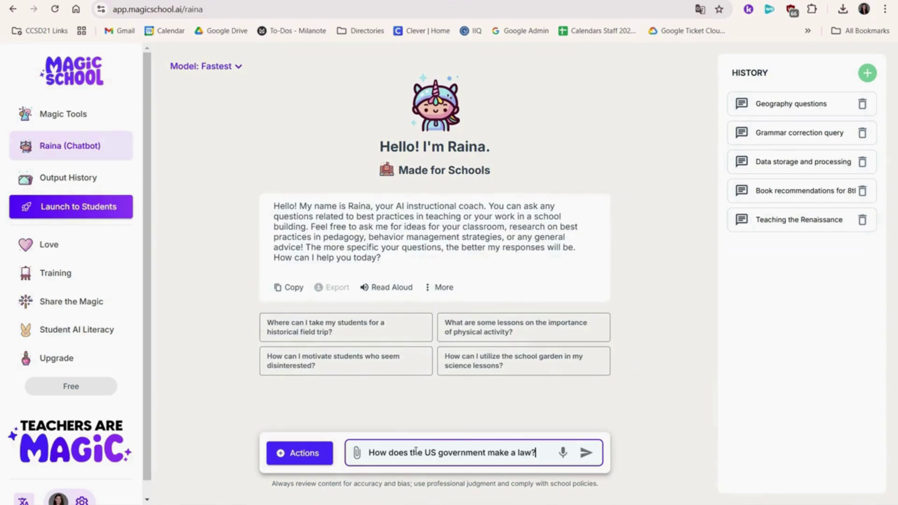
key(Return)
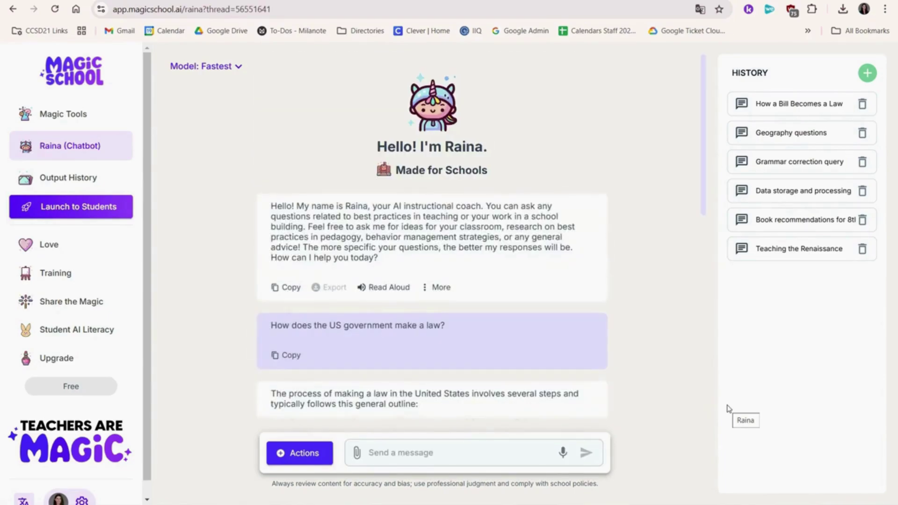
Read Raina's reply, then ask the suggested follow-up on each branch's role in lawmaking.
scroll(650, 247, down, 5)
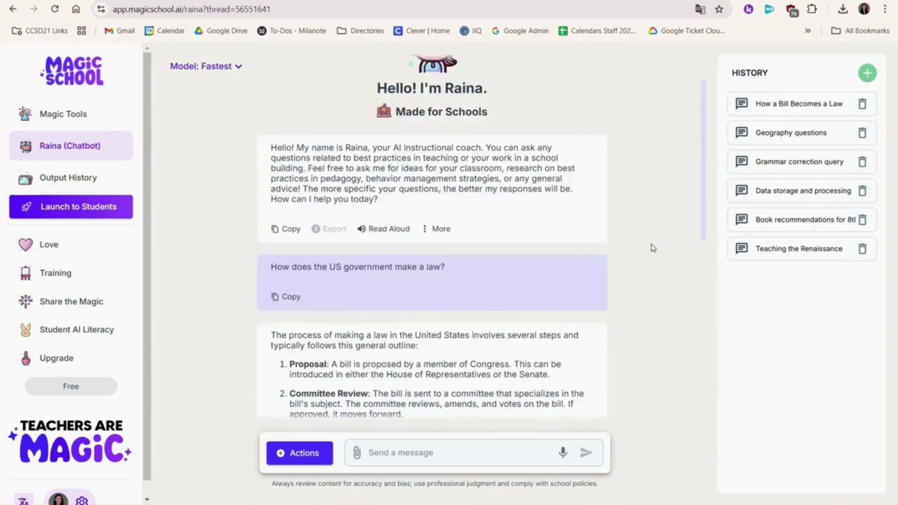
scroll(653, 248, down, 3)
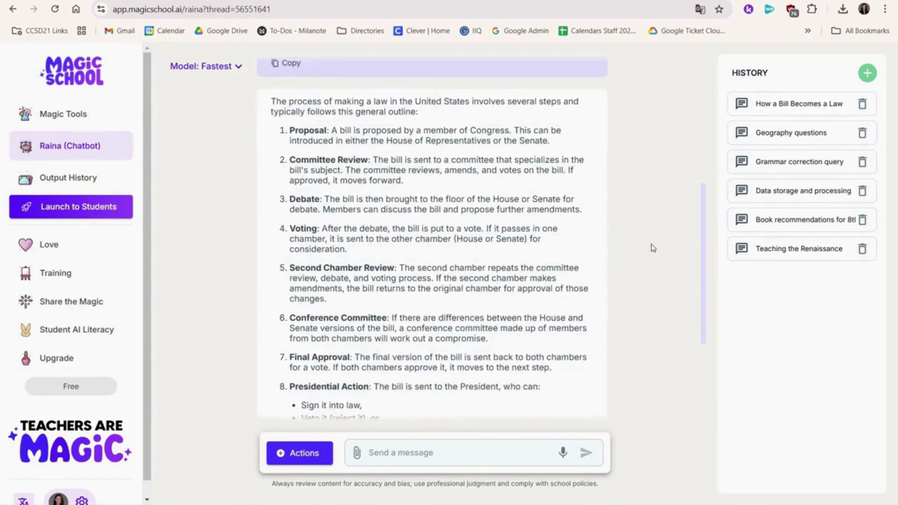
scroll(653, 248, down, 3)
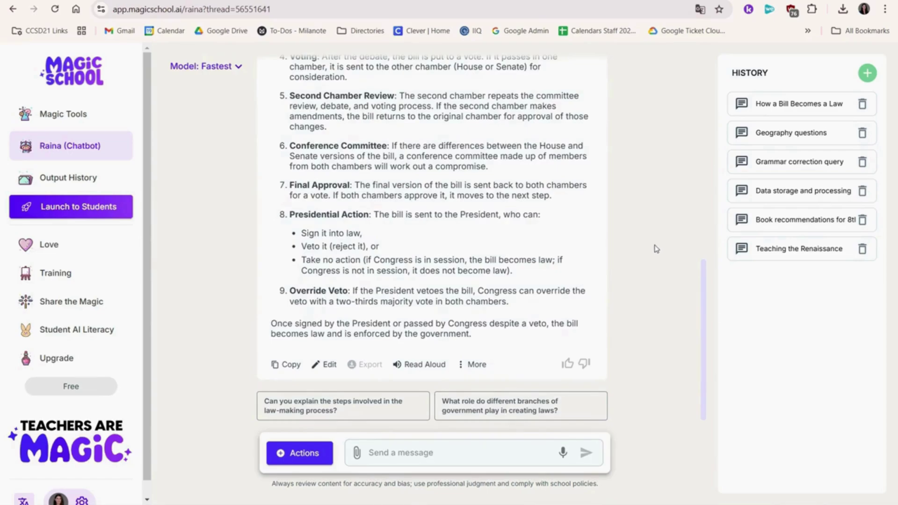
click(588, 417)
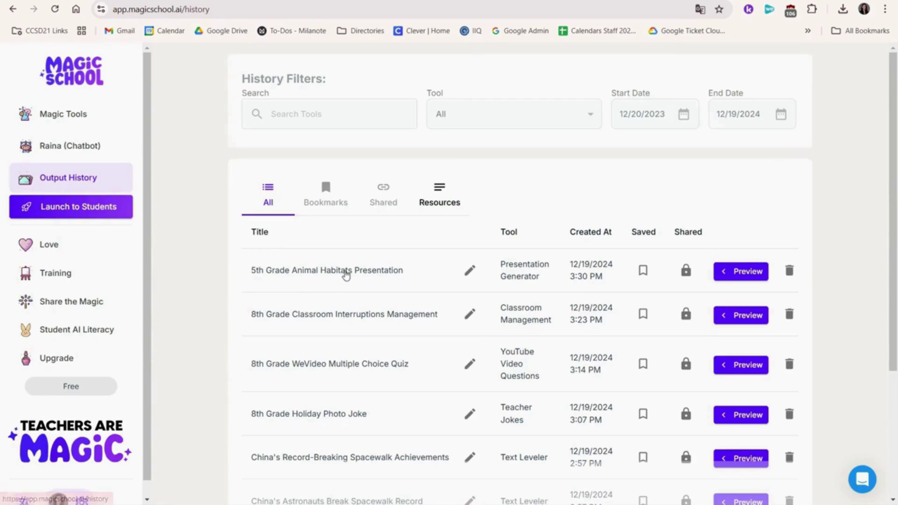
Preview the 5th Grade Animal Habitats Presentation output, then view saved resources in history.
click(345, 271)
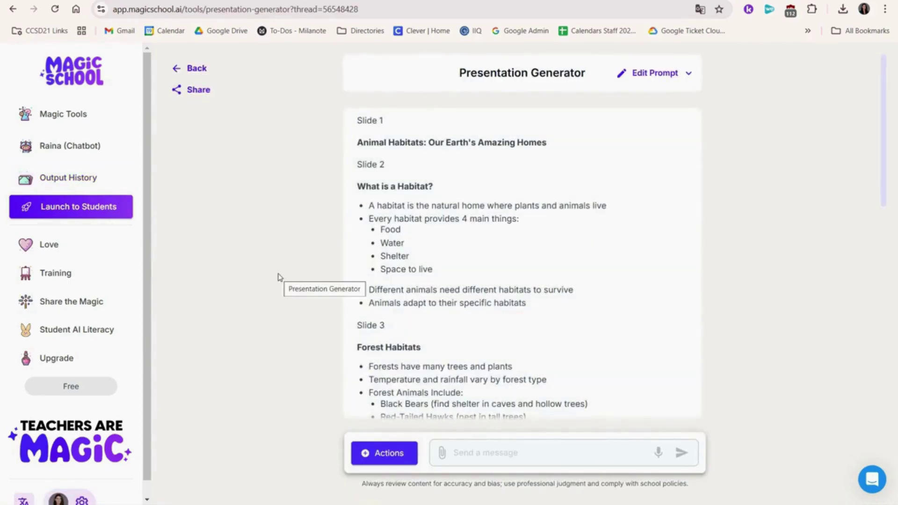
click(71, 178)
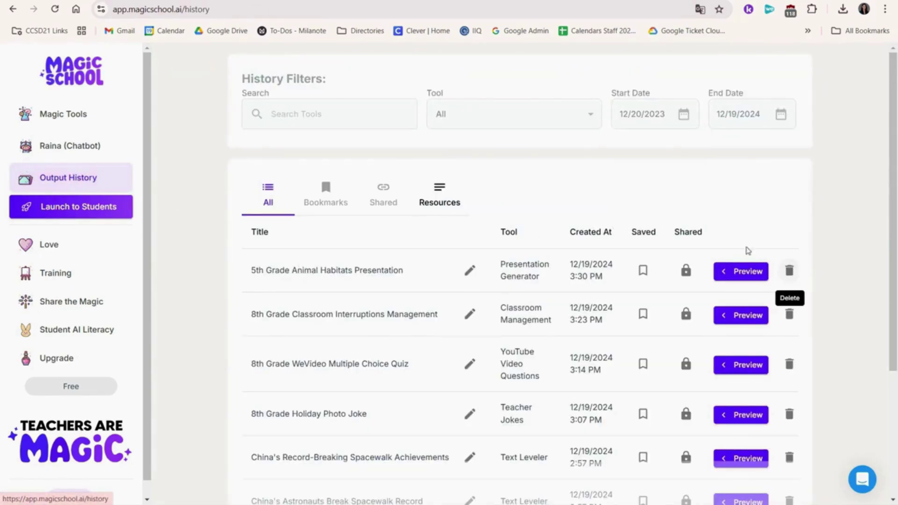
click(448, 194)
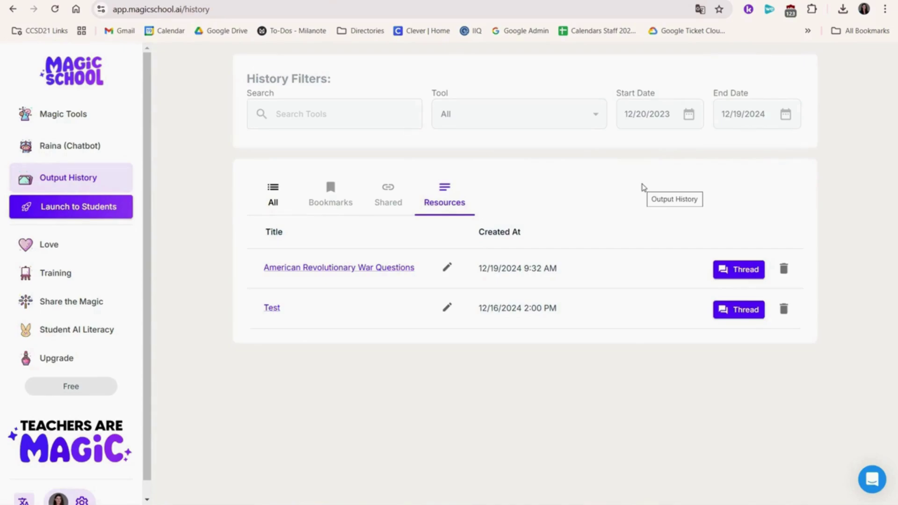
click(91, 242)
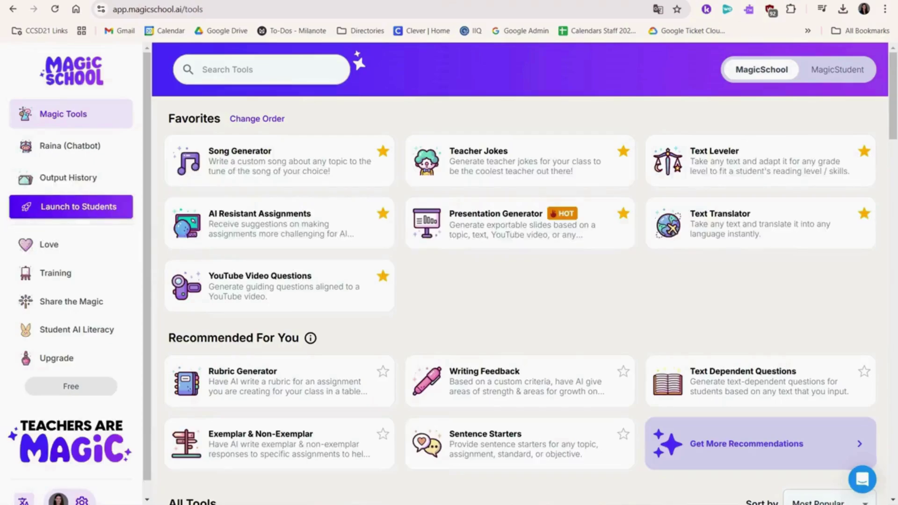
Start a custom tool based on Math Story Word Problems, found by searching 'math'.
scroll(638, 295, down, 5)
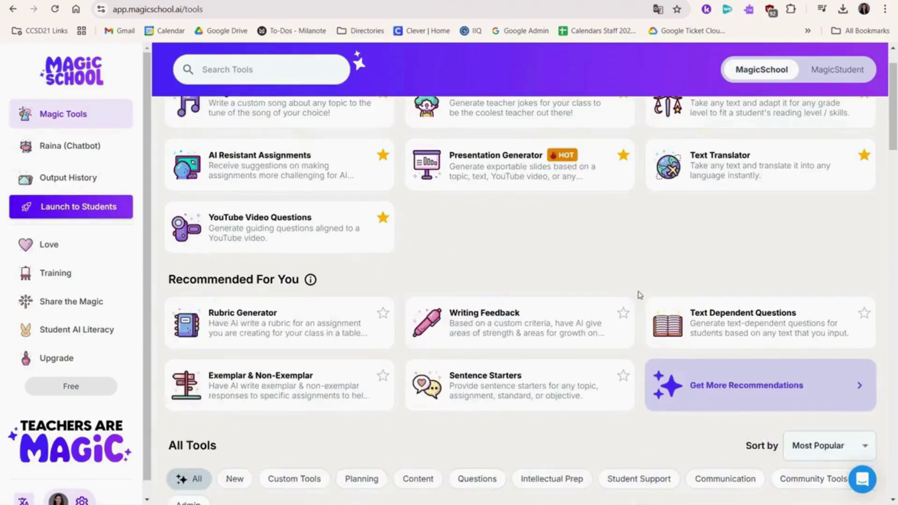
scroll(639, 294, down, 2)
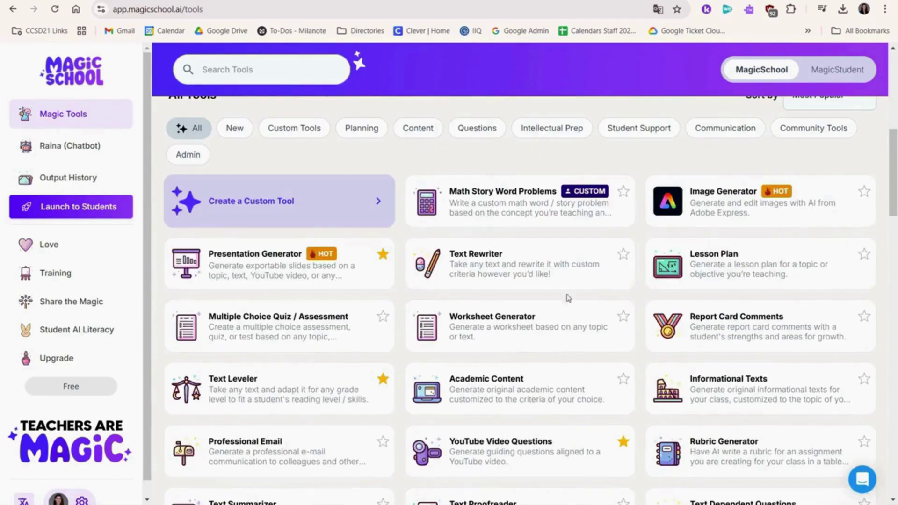
click(318, 201)
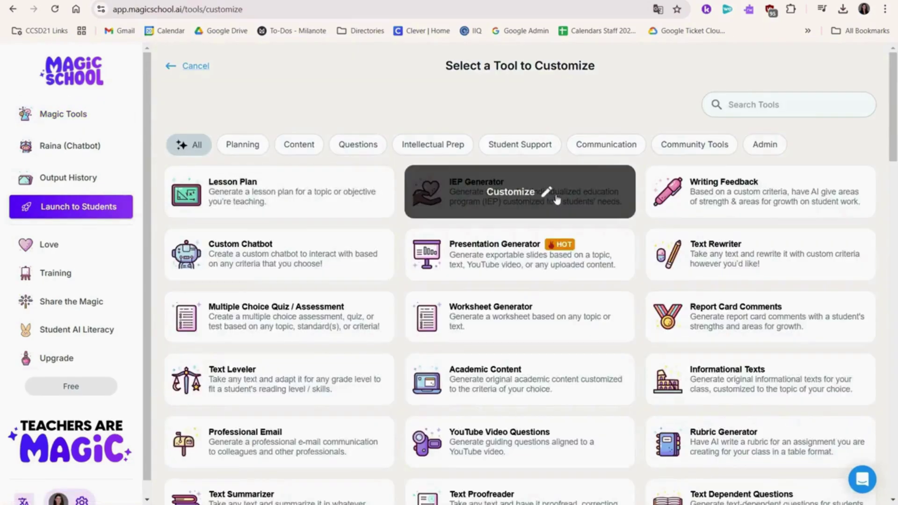
click(748, 104)
text(math)
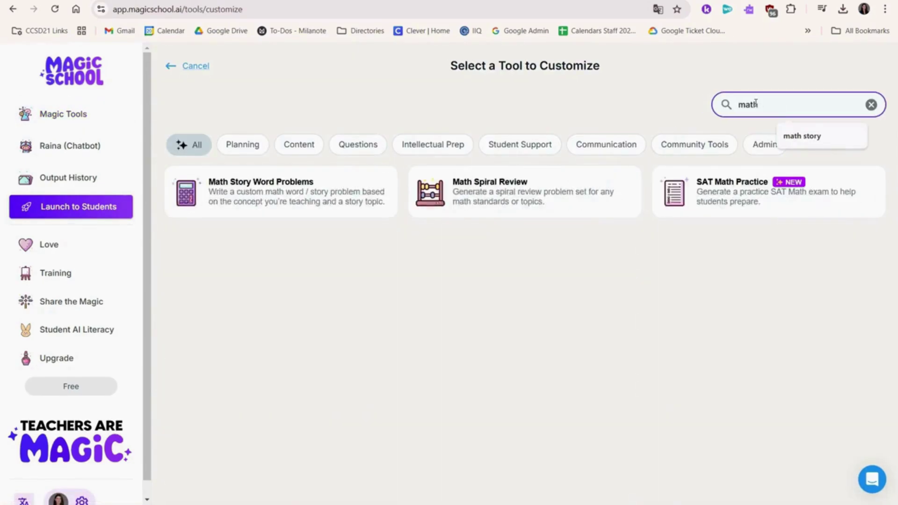
click(341, 202)
Set the default grade level and instructions, then generate test fraction word problems.
scroll(354, 252, down, 2)
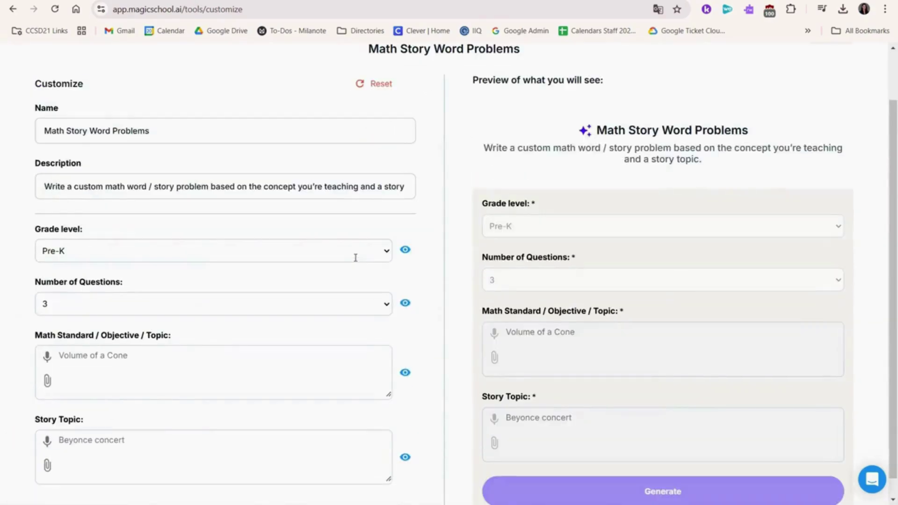
click(358, 251)
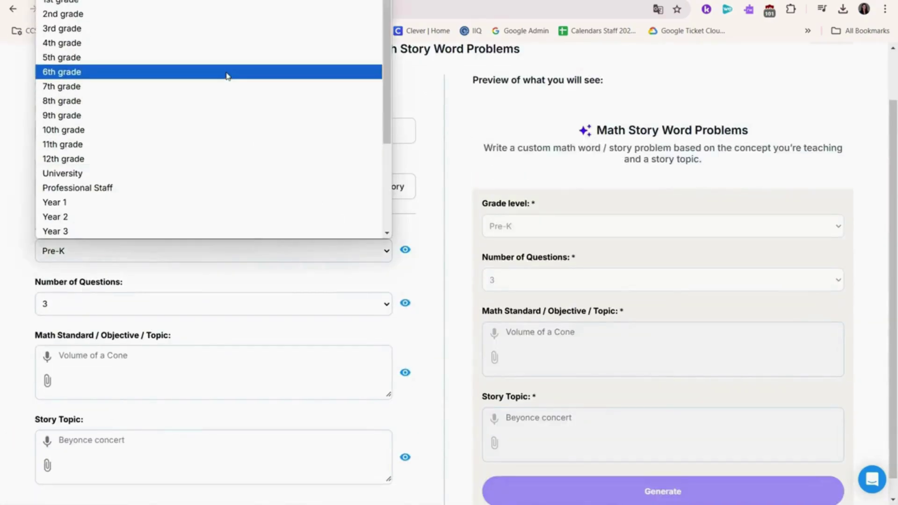
click(226, 72)
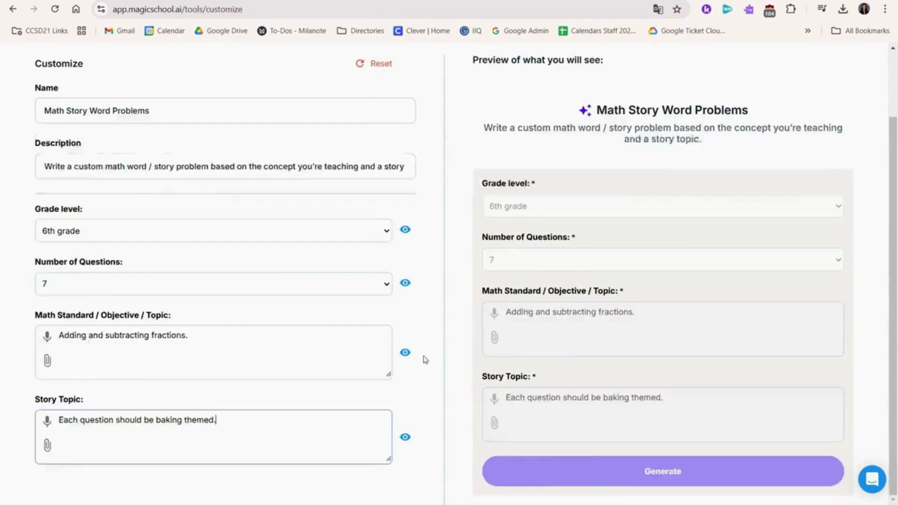
scroll(422, 358, up, 2)
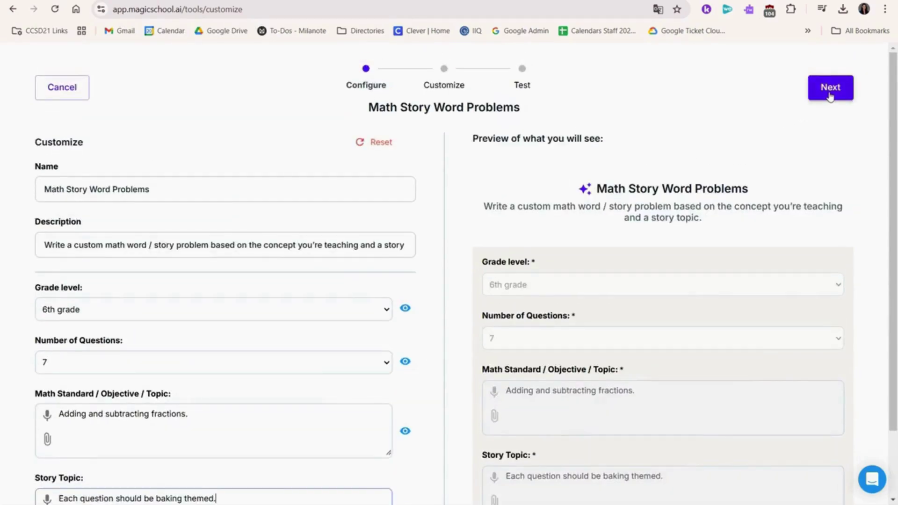
click(830, 89)
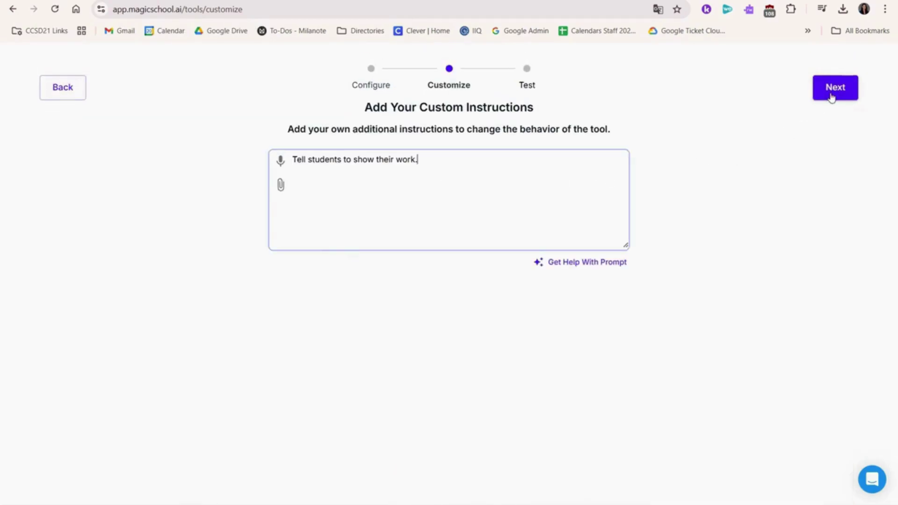
click(830, 89)
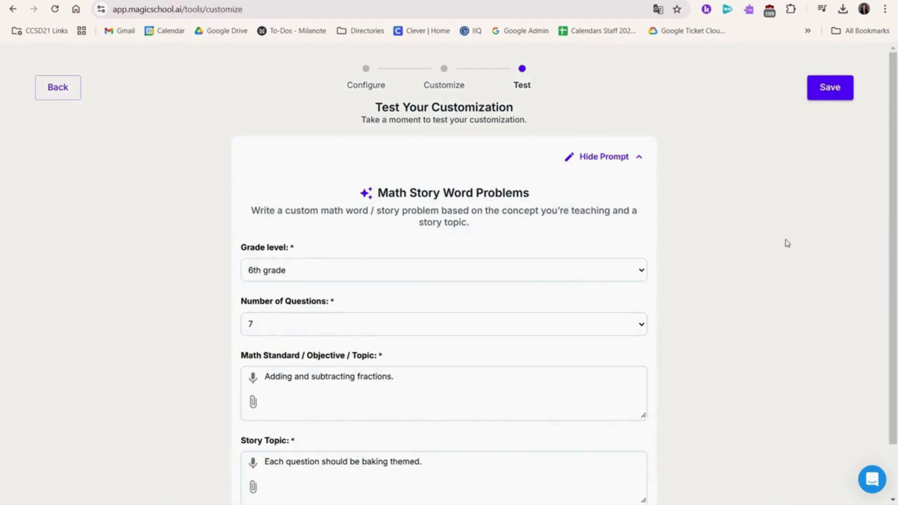
scroll(767, 312, down, 1)
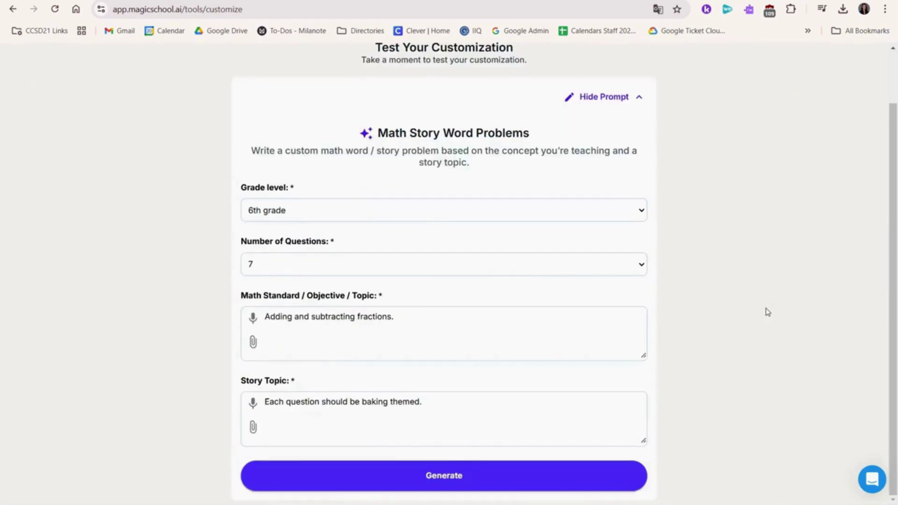
click(626, 483)
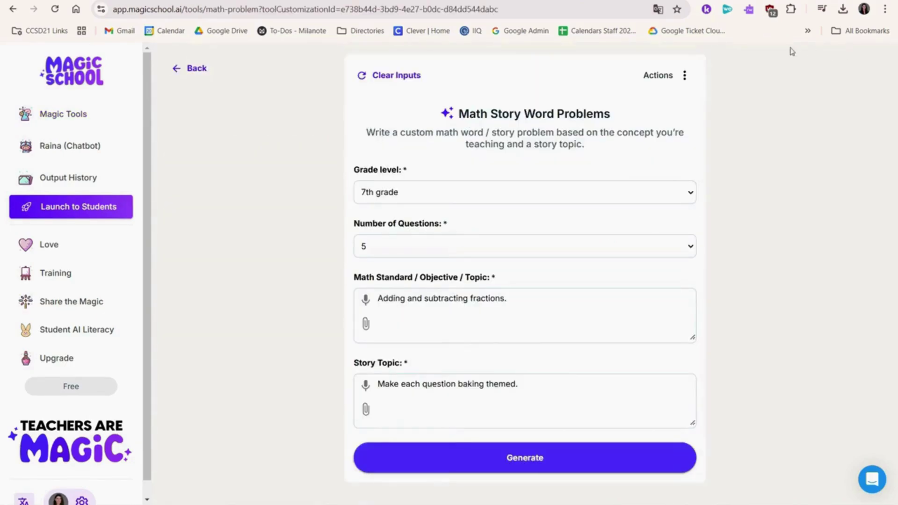
Change the Math Story Word Problems tool's share permission from Private to Public.
click(685, 76)
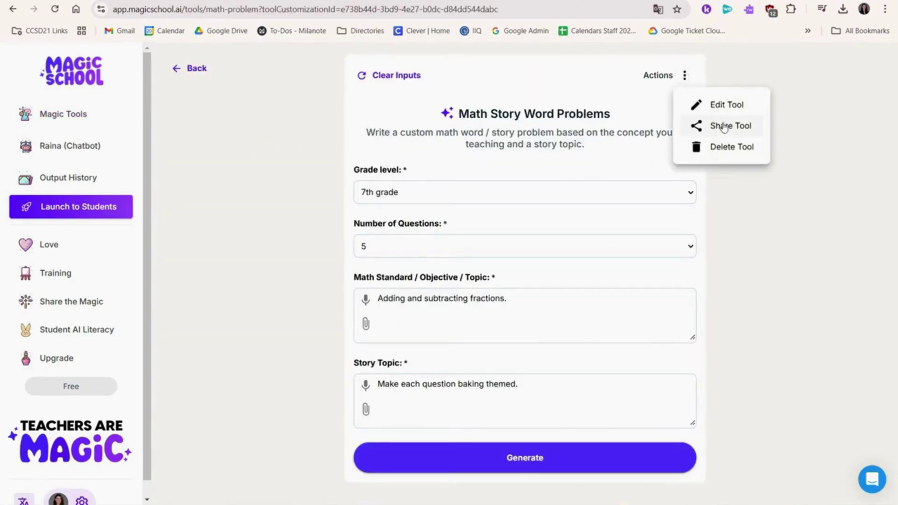
click(726, 125)
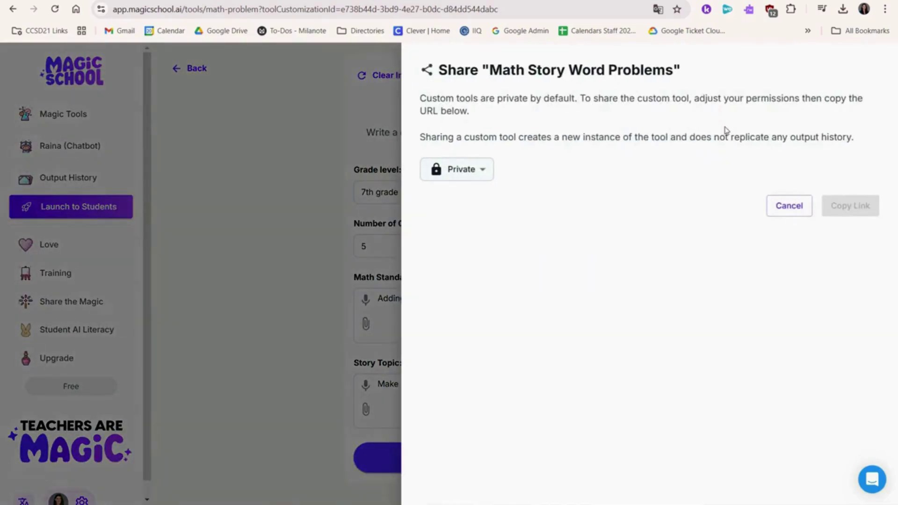
click(475, 173)
click(476, 214)
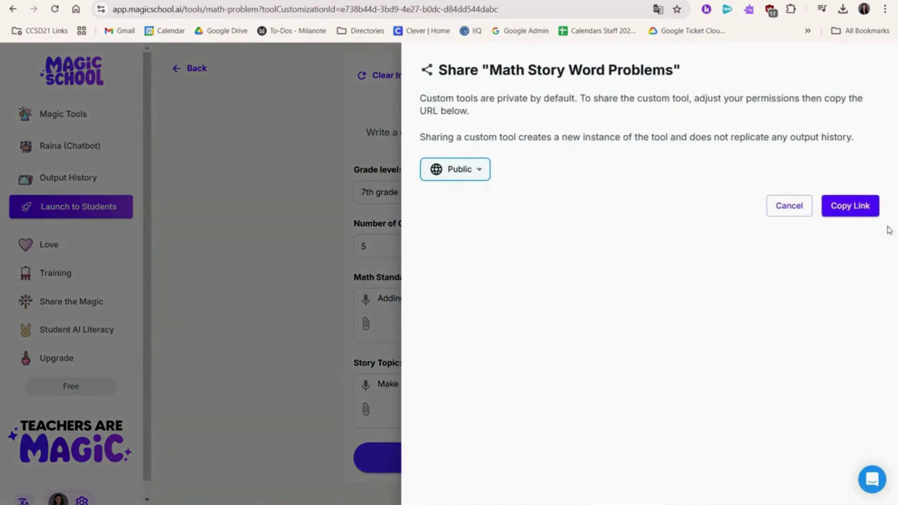